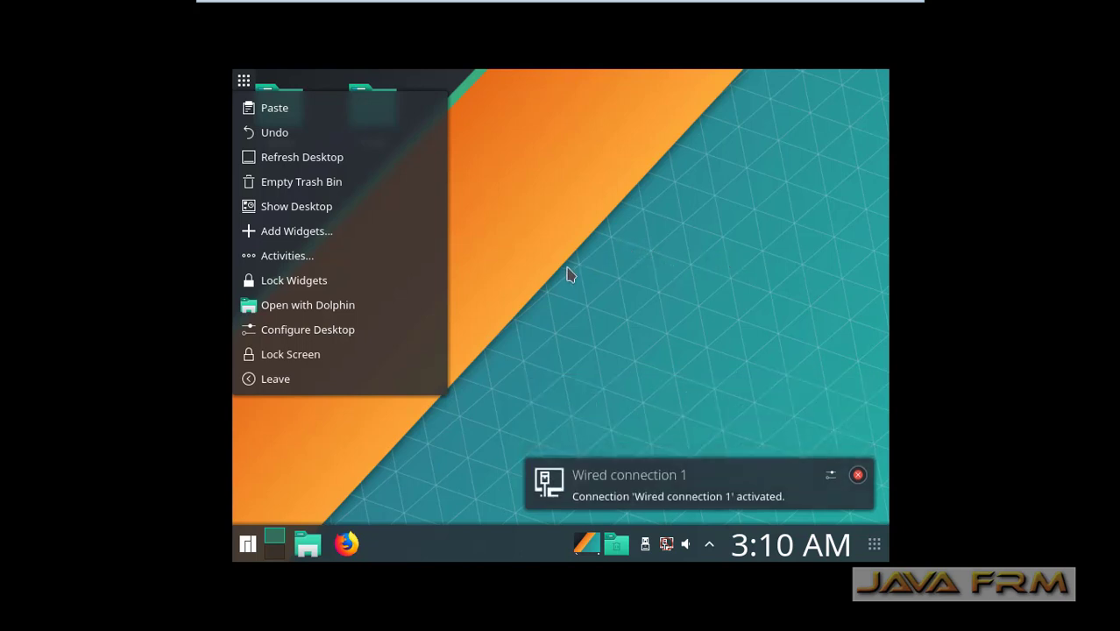
- Set the Virtual1 display's resolution to 1280x768 in System Settings, apply it and close the settings
{"action": "left_click", "coordinate": [248, 546]}
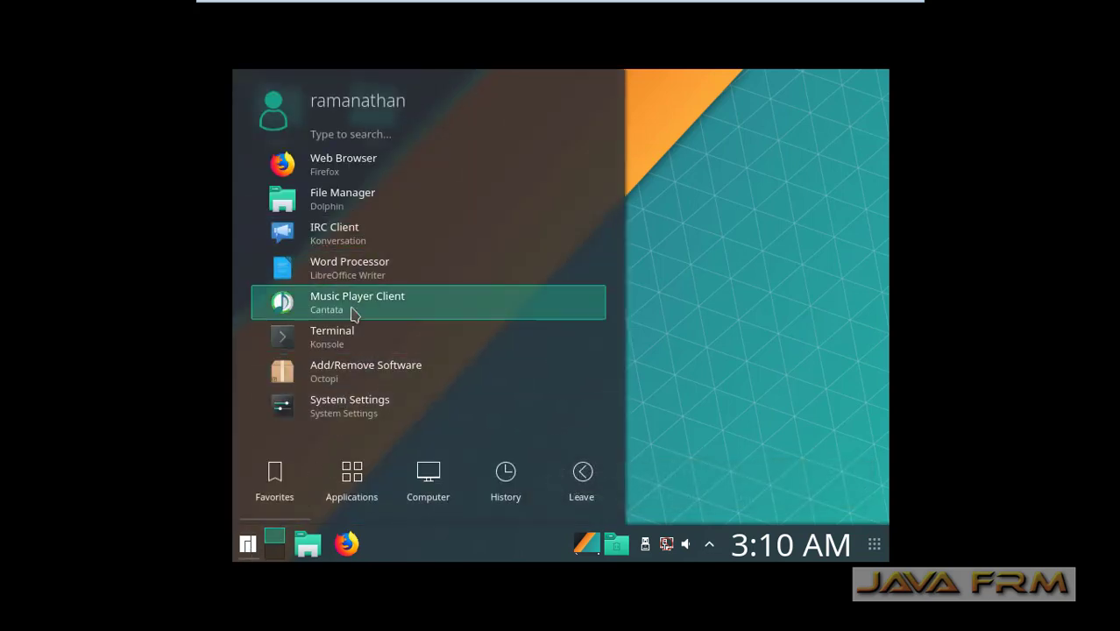
{"action": "left_click", "coordinate": [386, 413]}
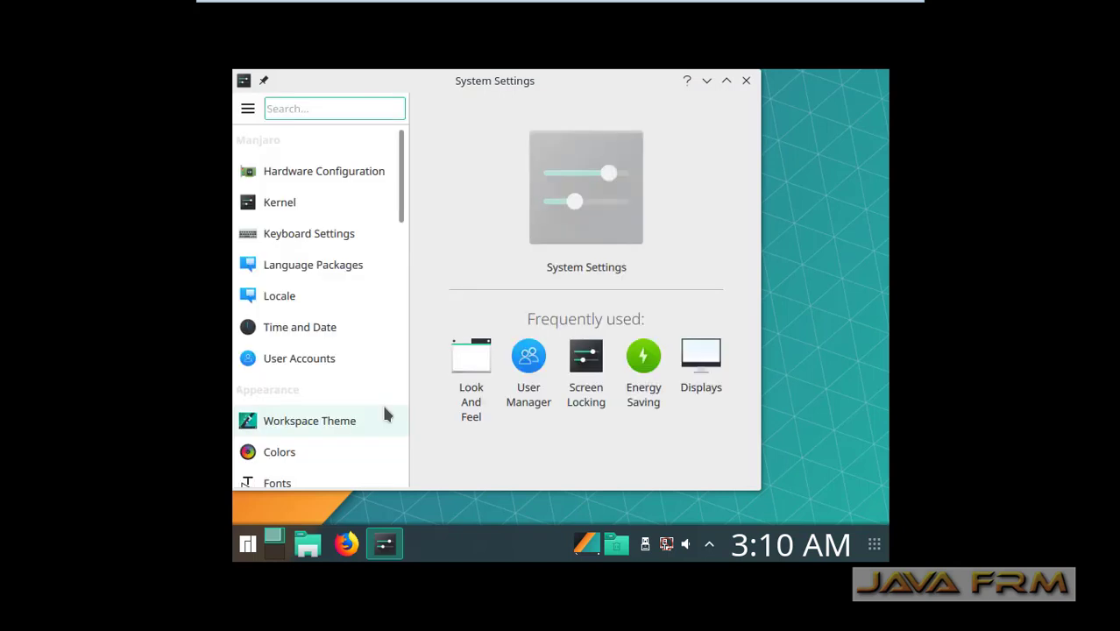
{"action": "left_click", "coordinate": [701, 358]}
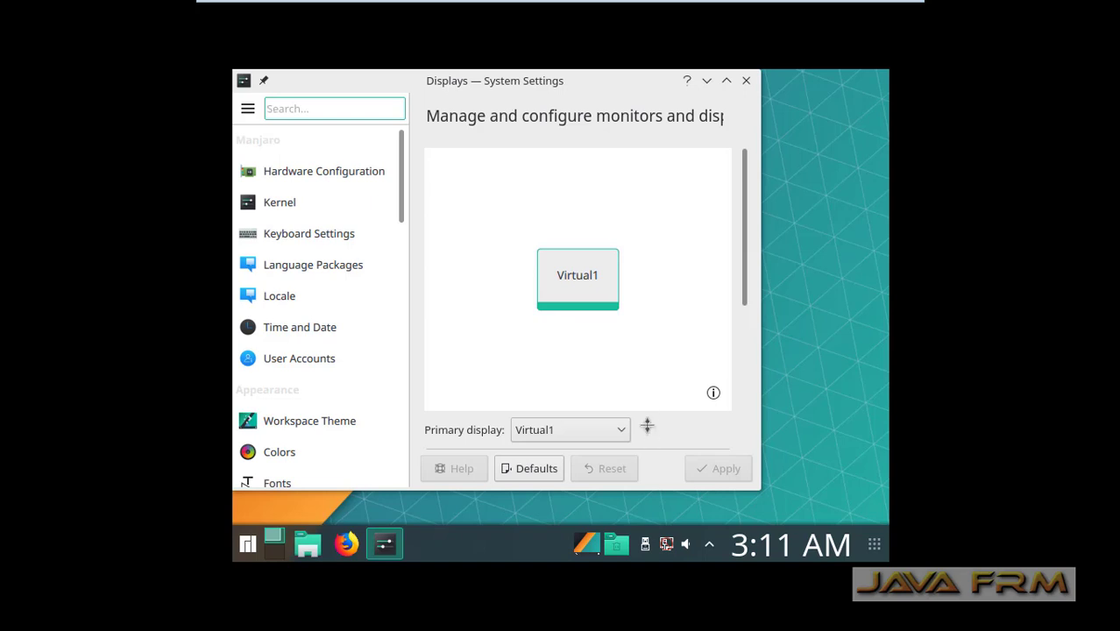
{"action": "left_click", "coordinate": [593, 308]}
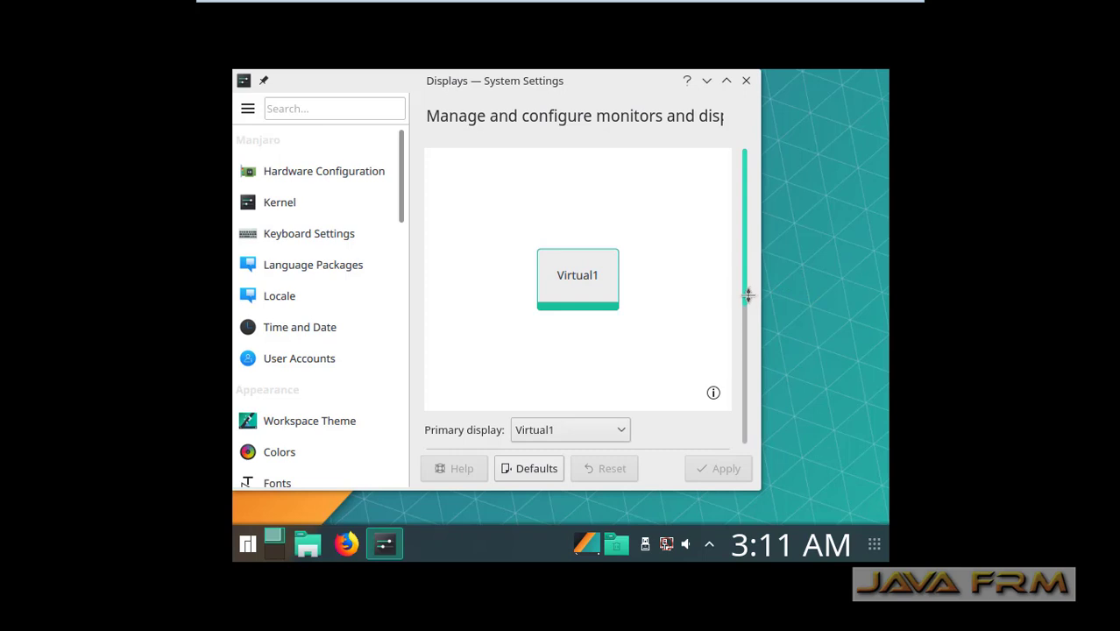
{"action": "scroll", "coordinate": [747, 296], "scroll_direction": "down", "scroll_amount": 5}
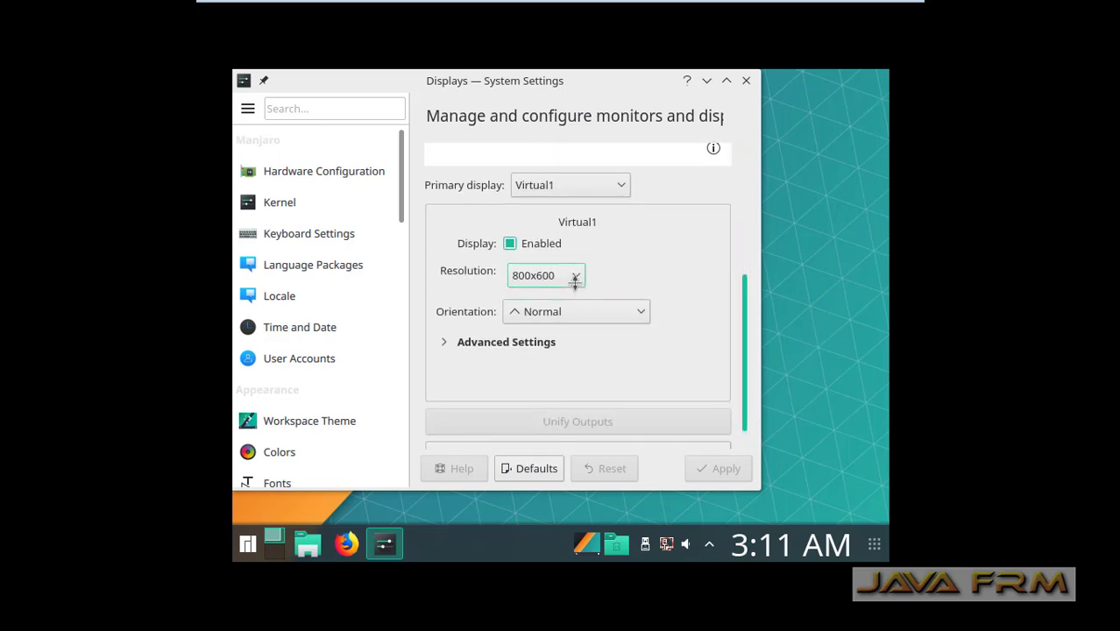
{"action": "left_click", "coordinate": [575, 277]}
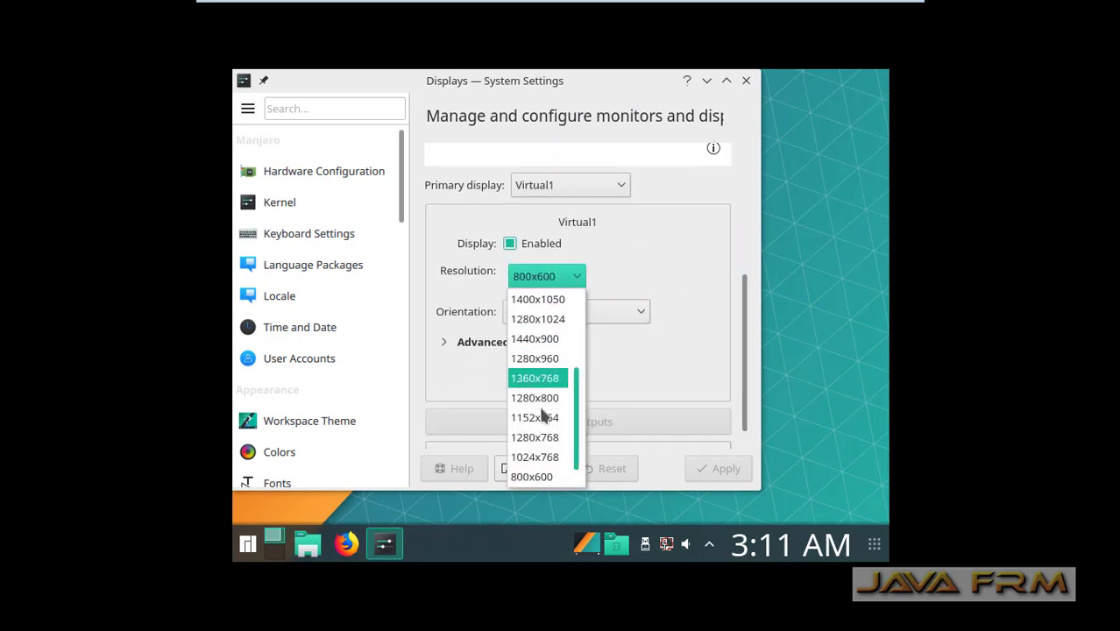
{"action": "left_click", "coordinate": [542, 437]}
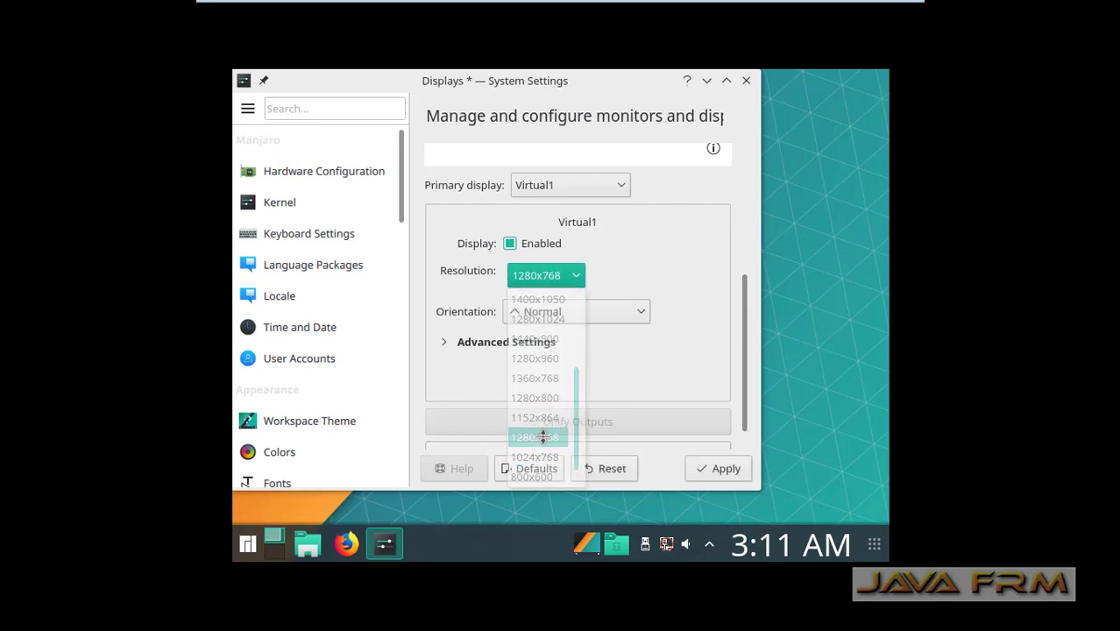
{"action": "left_click", "coordinate": [713, 471]}
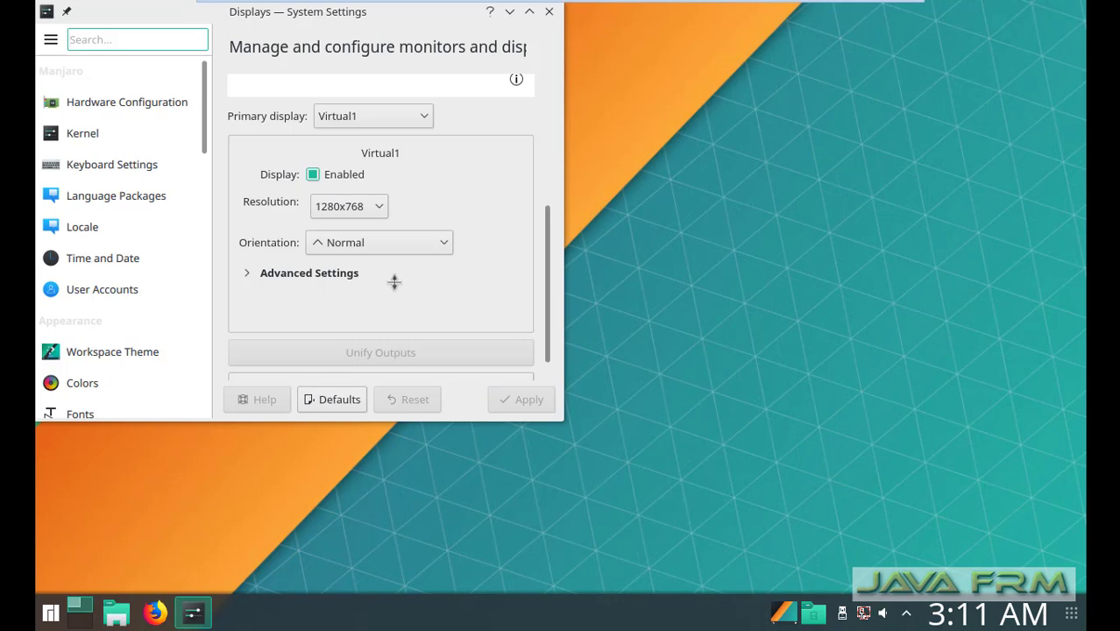
{"action": "left_click", "coordinate": [549, 11]}
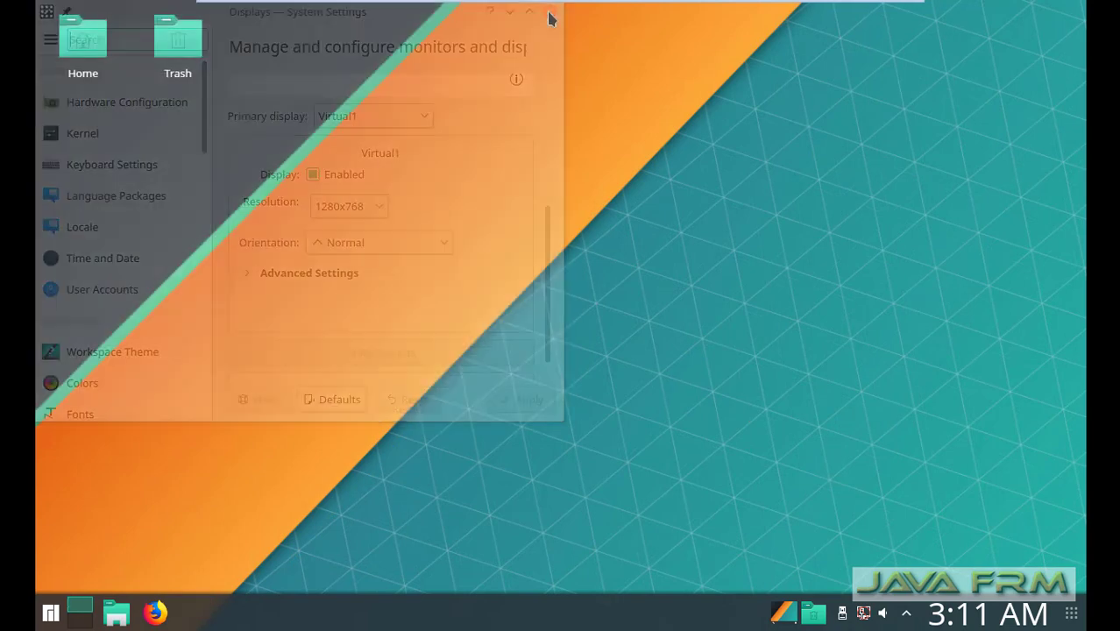
- Reopen System Settings and maximize its window
{"action": "left_click", "coordinate": [50, 616]}
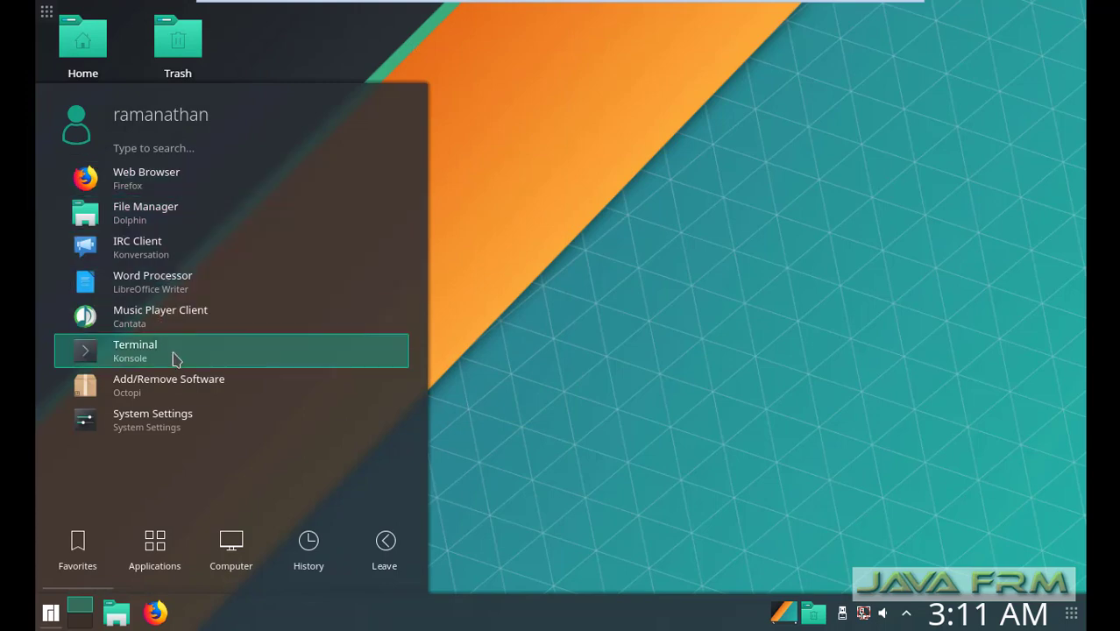
{"action": "left_click", "coordinate": [193, 424]}
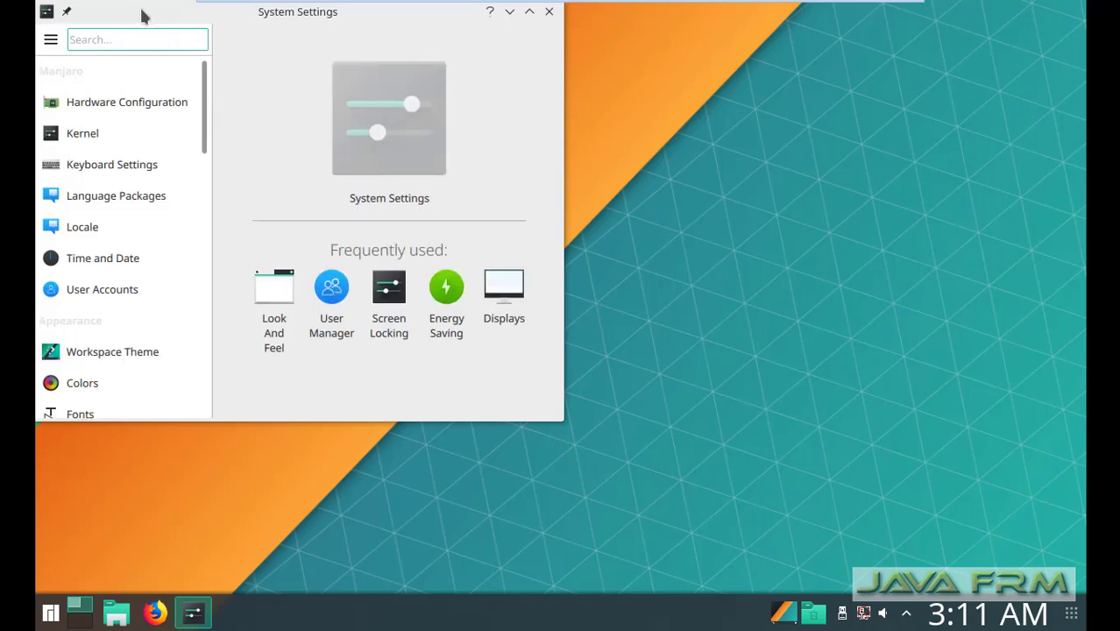
{"action": "left_click_drag", "start_coordinate": [144, 16], "coordinate": [341, 103]}
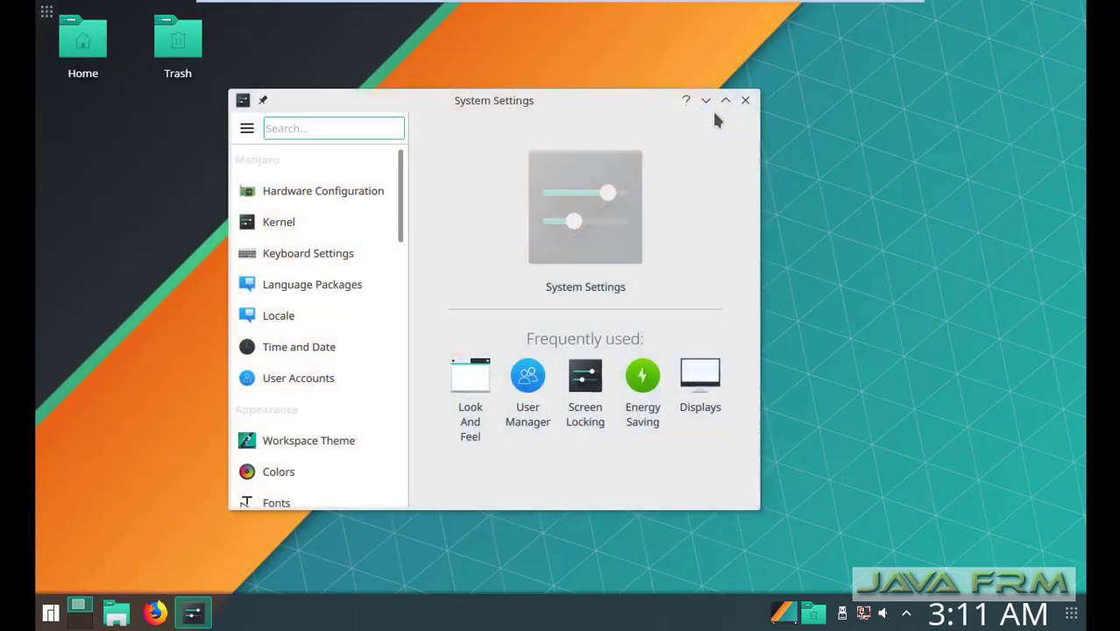
{"action": "left_click", "coordinate": [726, 100]}
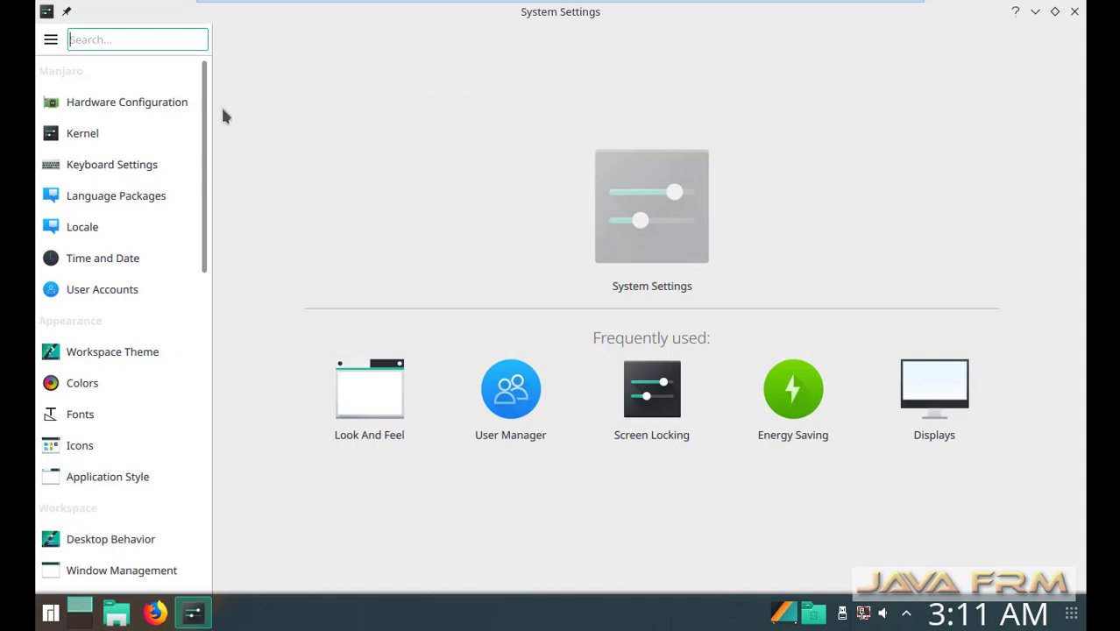
- Look through the Manjaro settings pages in order, from Hardware Configuration and Kernel to Time and Date and User Accounts
{"action": "left_click", "coordinate": [156, 107]}
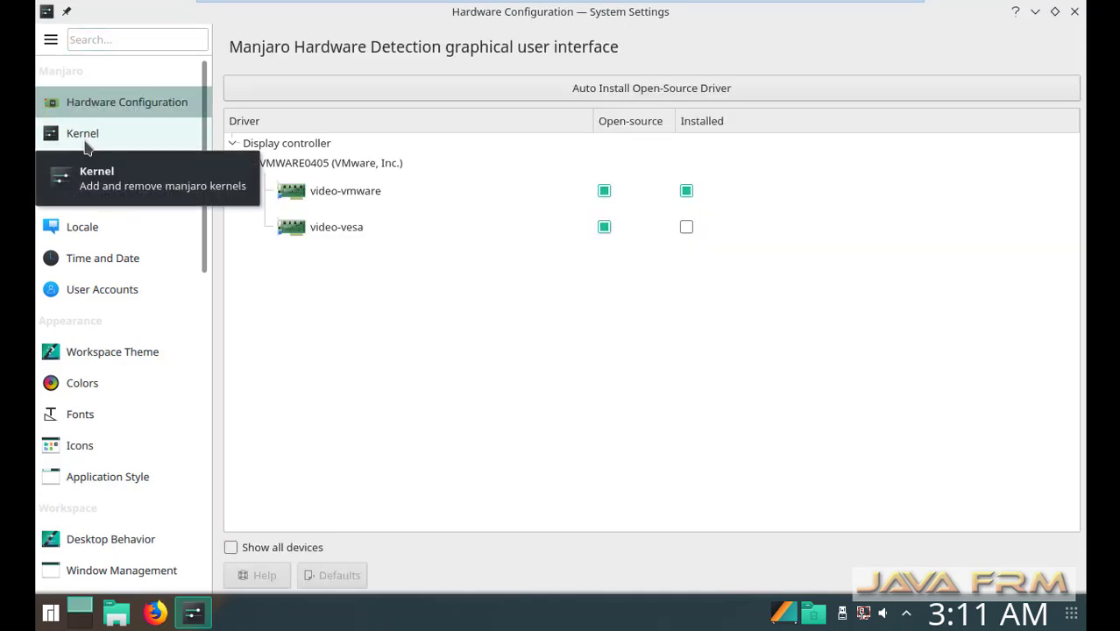
{"action": "left_click", "coordinate": [87, 145]}
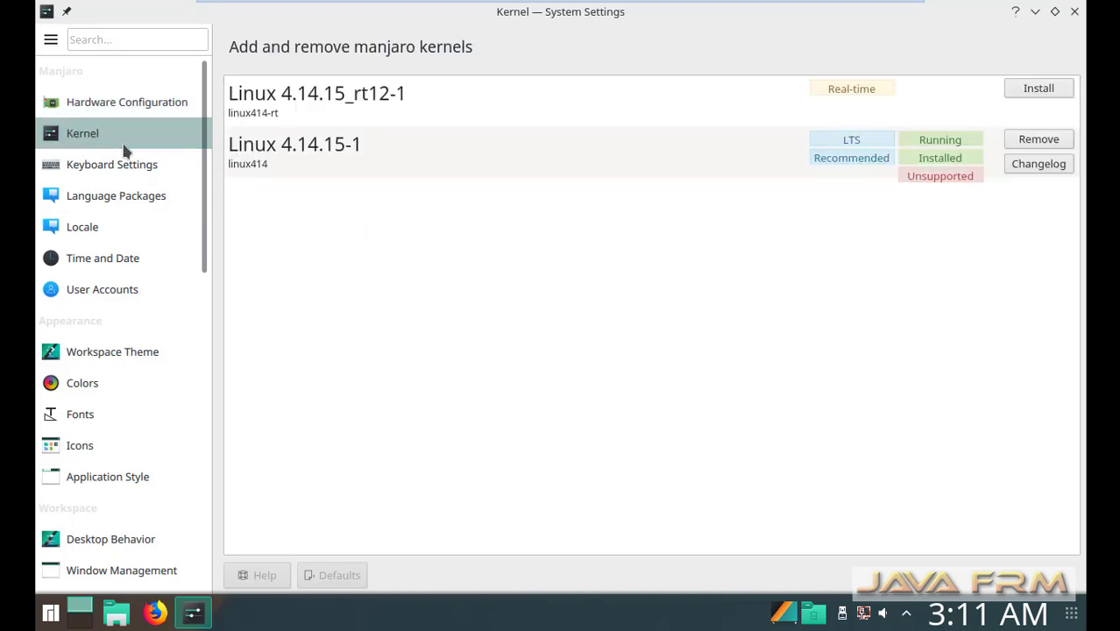
{"action": "left_click", "coordinate": [117, 167]}
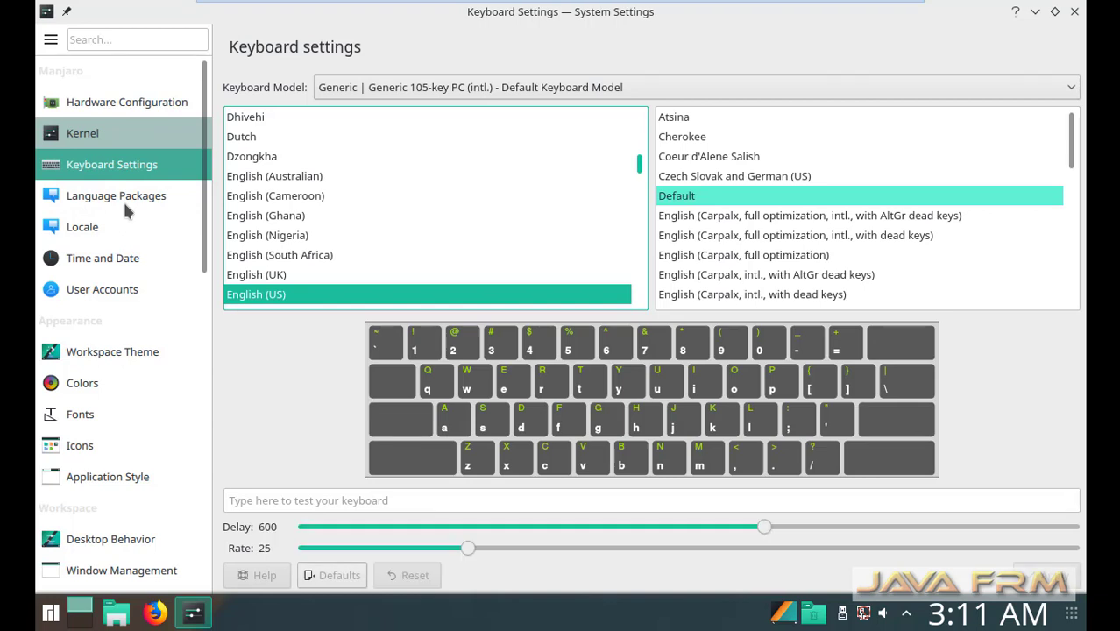
{"action": "left_click", "coordinate": [122, 198]}
{"action": "left_click", "coordinate": [92, 226]}
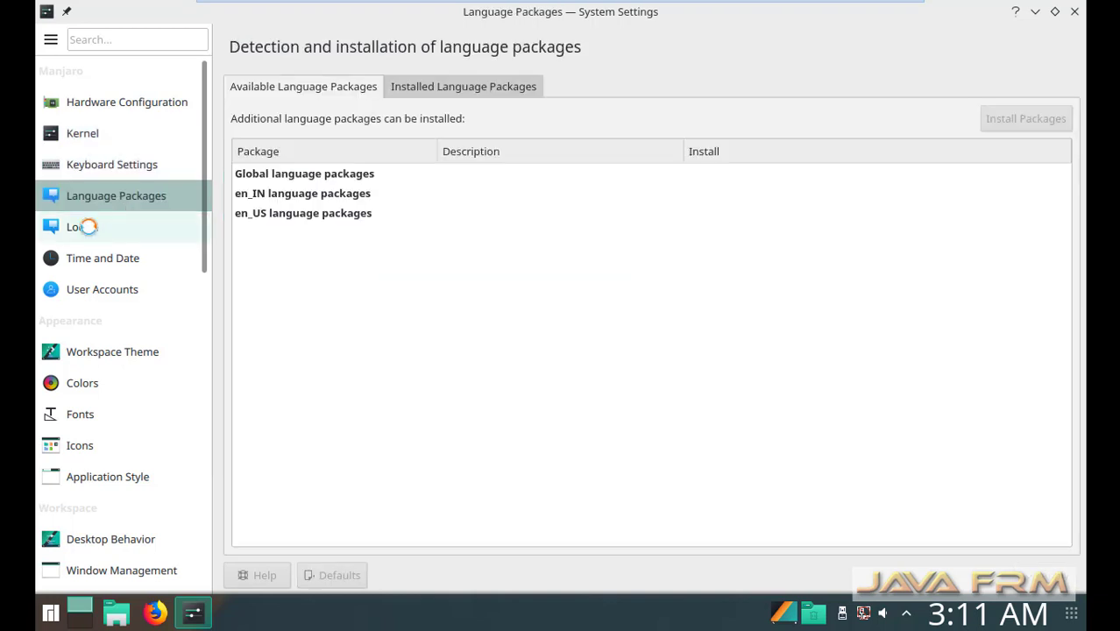
{"action": "left_click", "coordinate": [105, 258]}
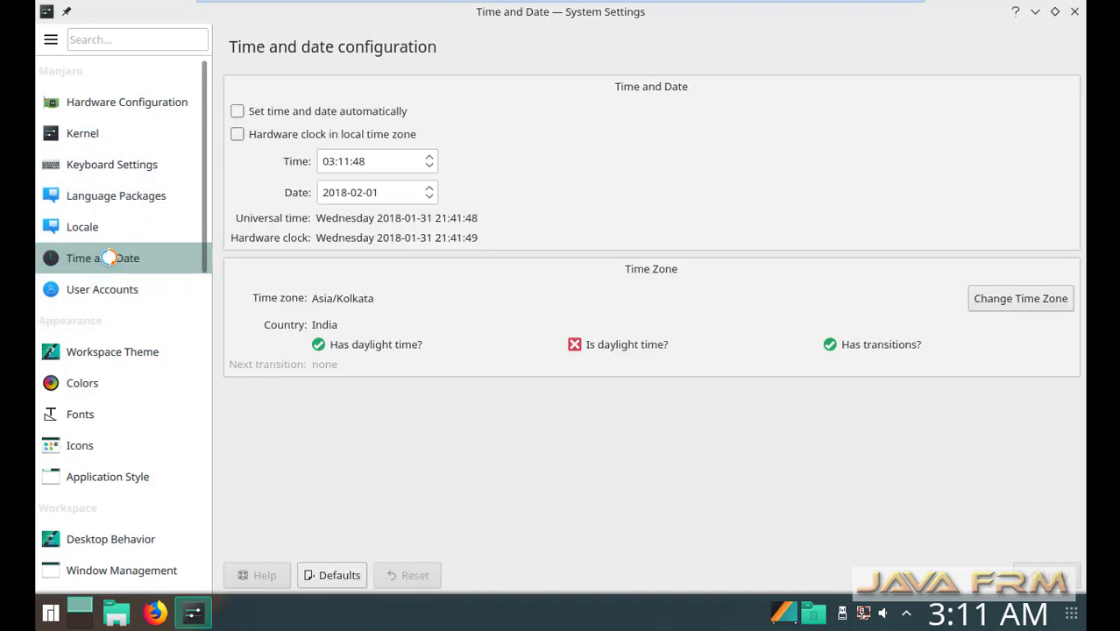
{"action": "left_click", "coordinate": [112, 283]}
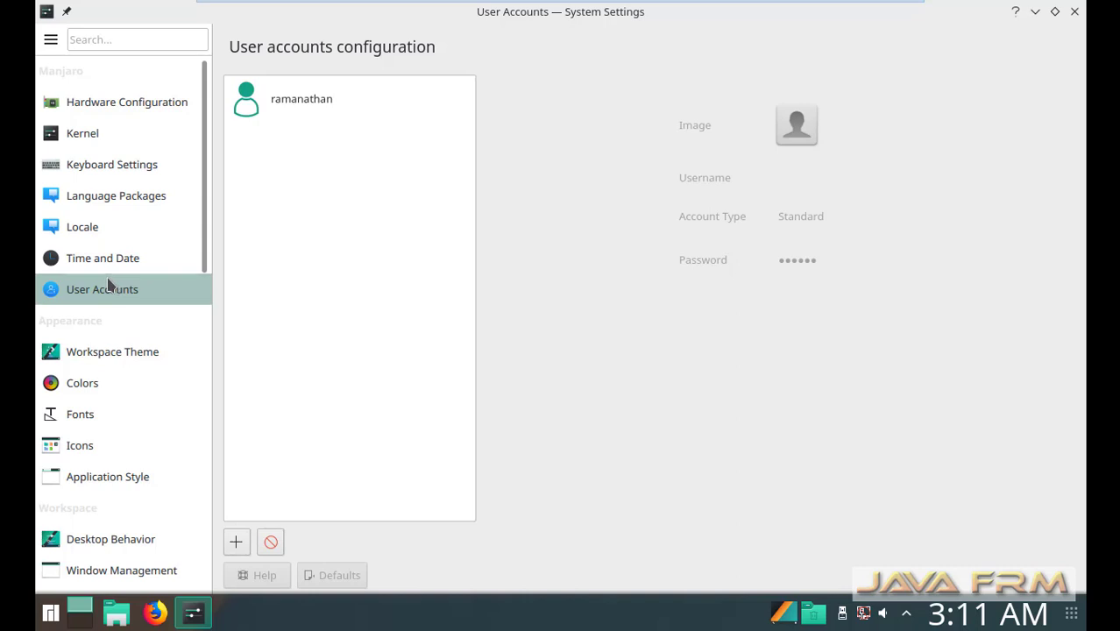
- Look through the Workspace Theme, Colors, Fonts and Desktop Behavior settings, and close System Settings
{"action": "left_click", "coordinate": [125, 360]}
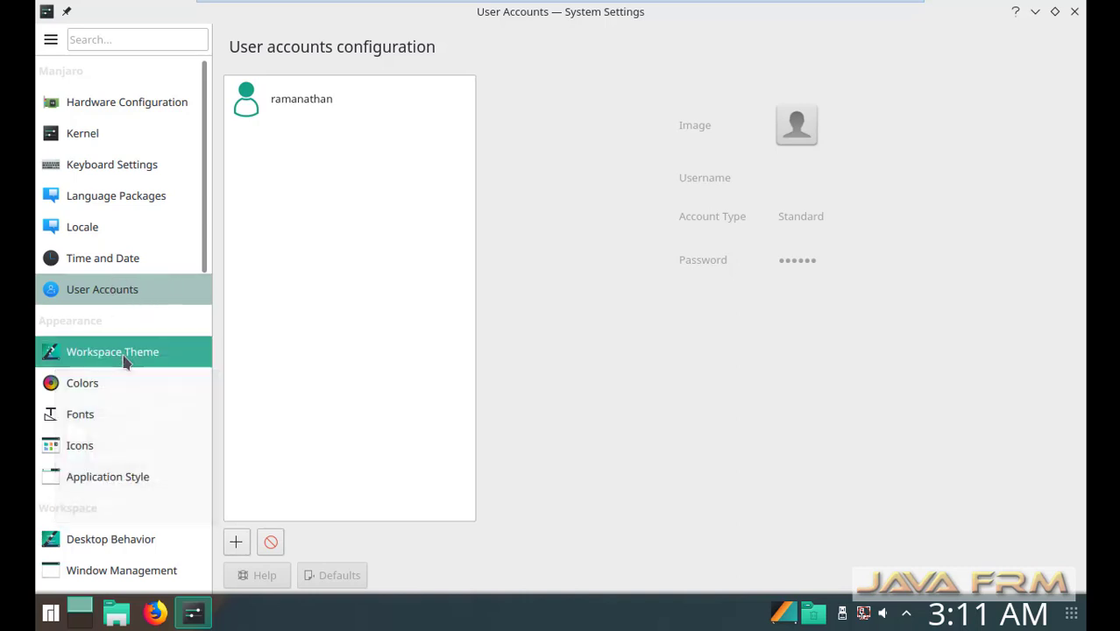
{"action": "left_click", "coordinate": [75, 388]}
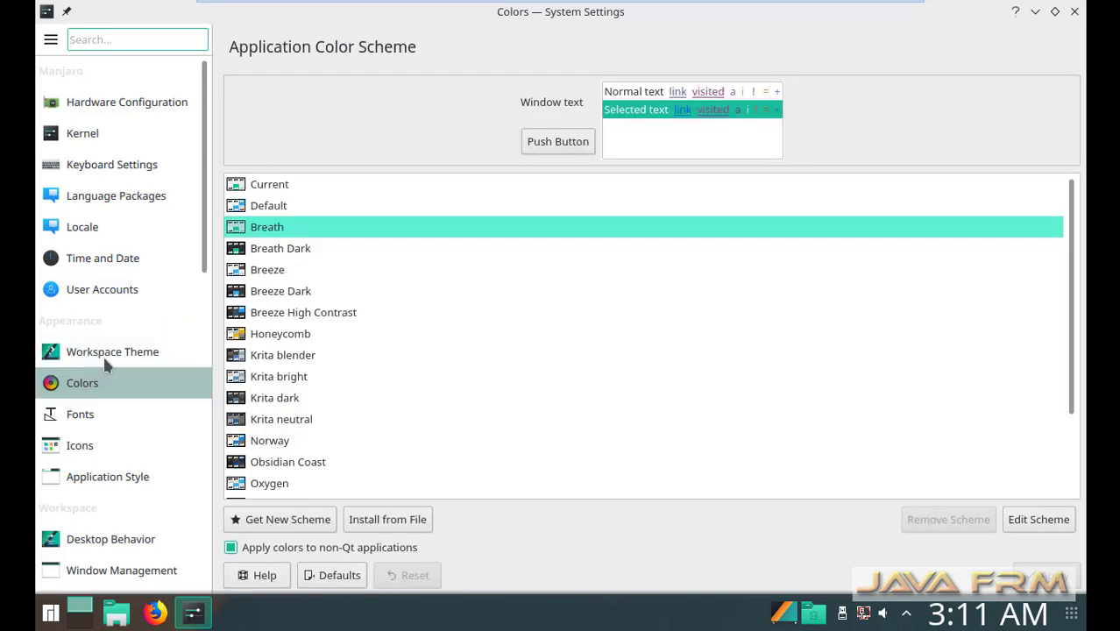
{"action": "left_click", "coordinate": [105, 357]}
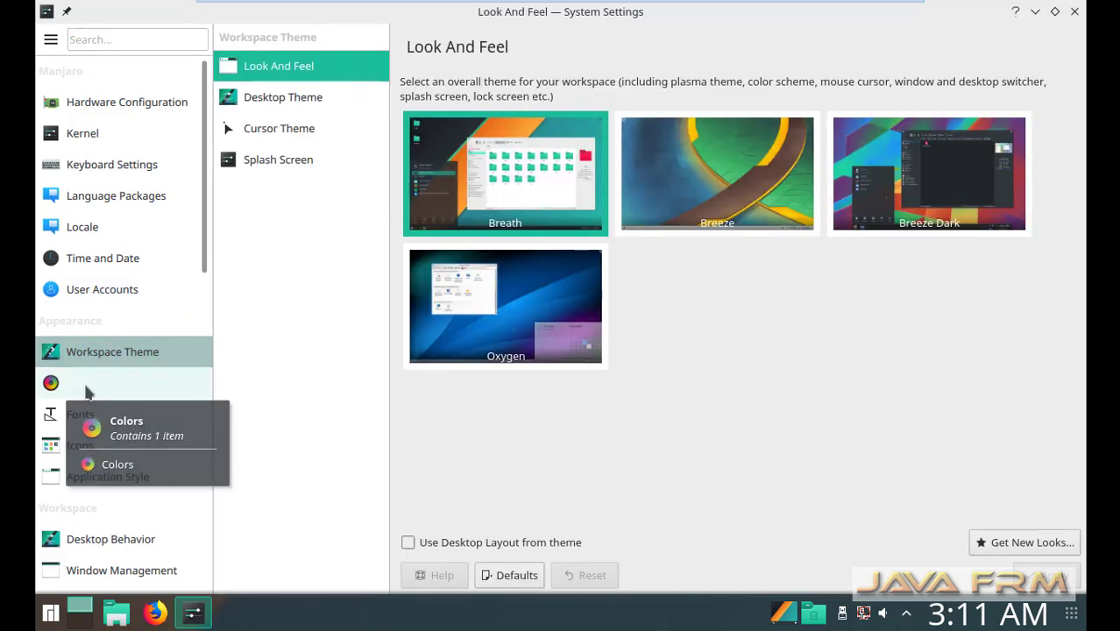
{"action": "left_click", "coordinate": [91, 392]}
{"action": "left_click", "coordinate": [85, 417]}
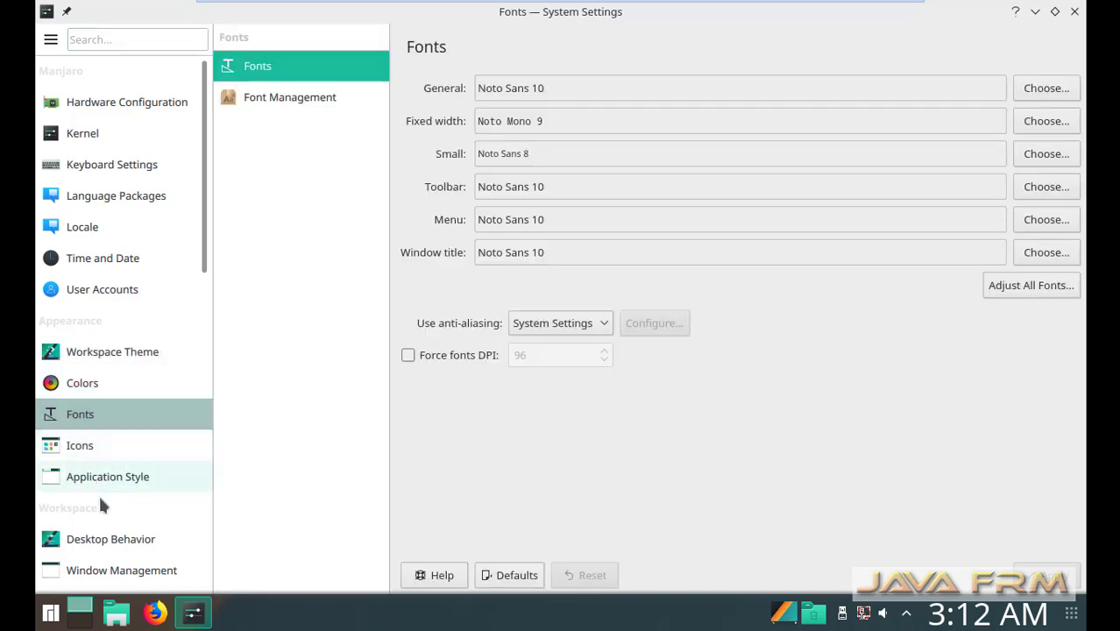
{"action": "left_click", "coordinate": [117, 543]}
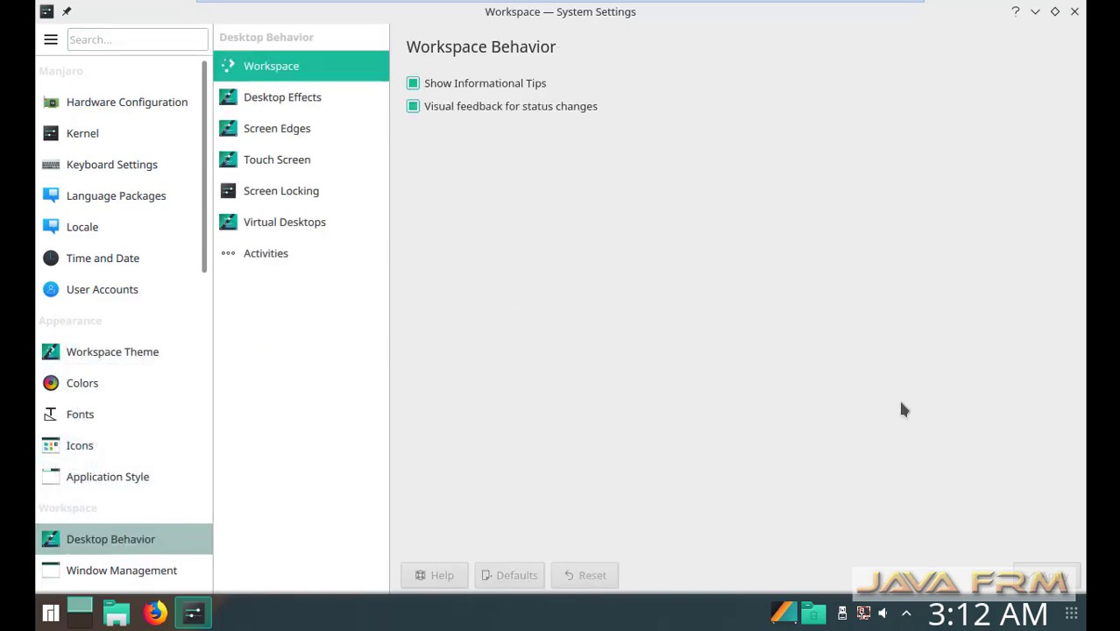
{"action": "left_click", "coordinate": [1075, 11]}
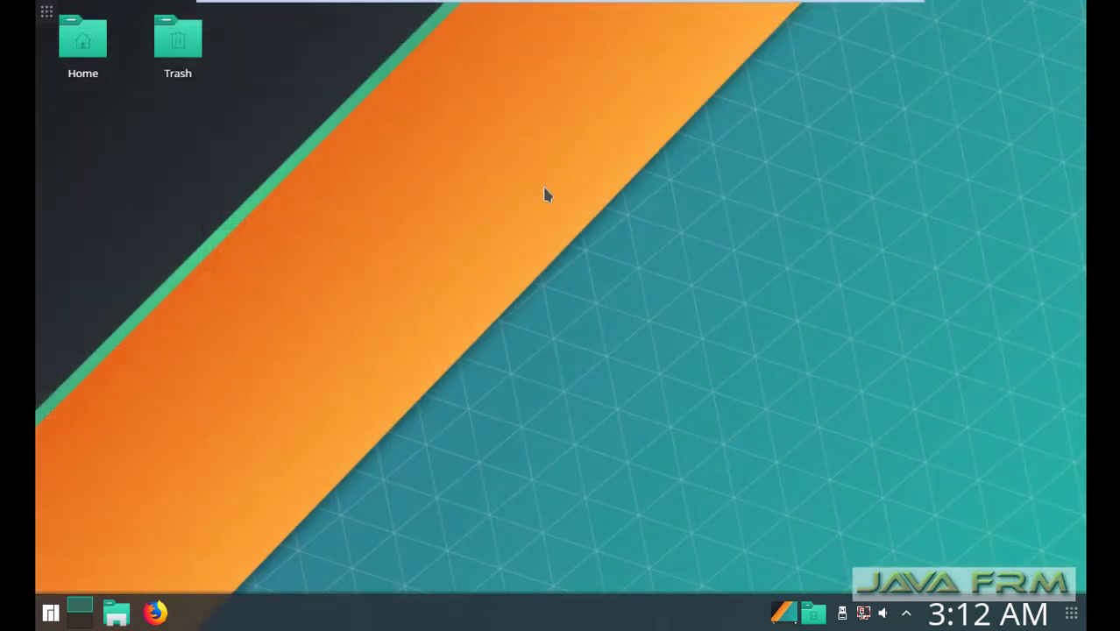
- Launch the LibreOffice Writer word processor and maximize its window
{"action": "left_click", "coordinate": [54, 613]}
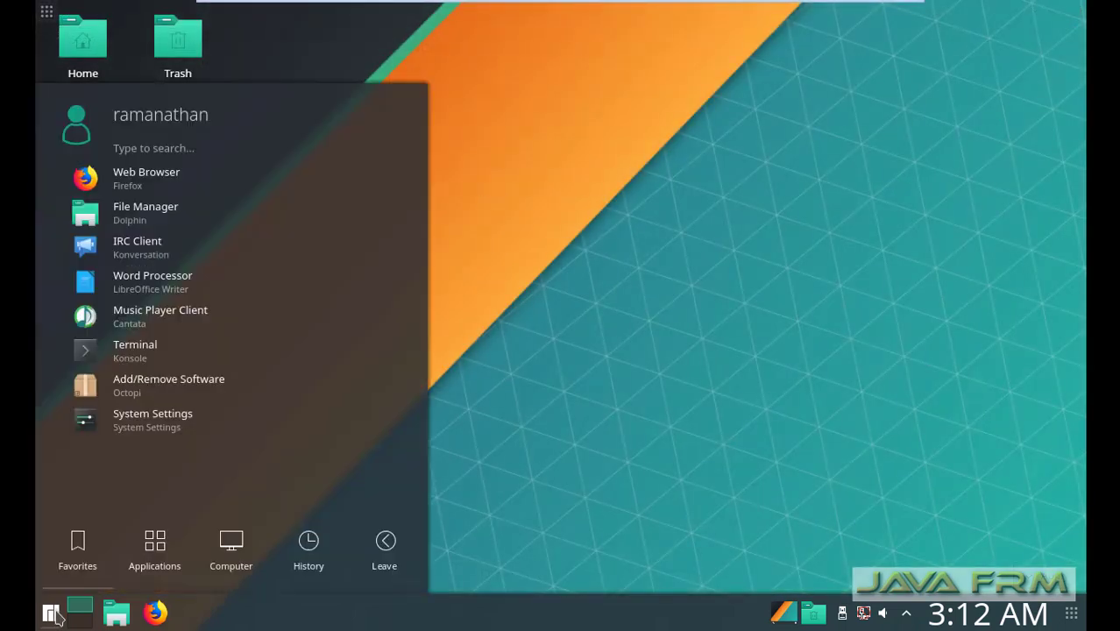
{"action": "left_click", "coordinate": [155, 293]}
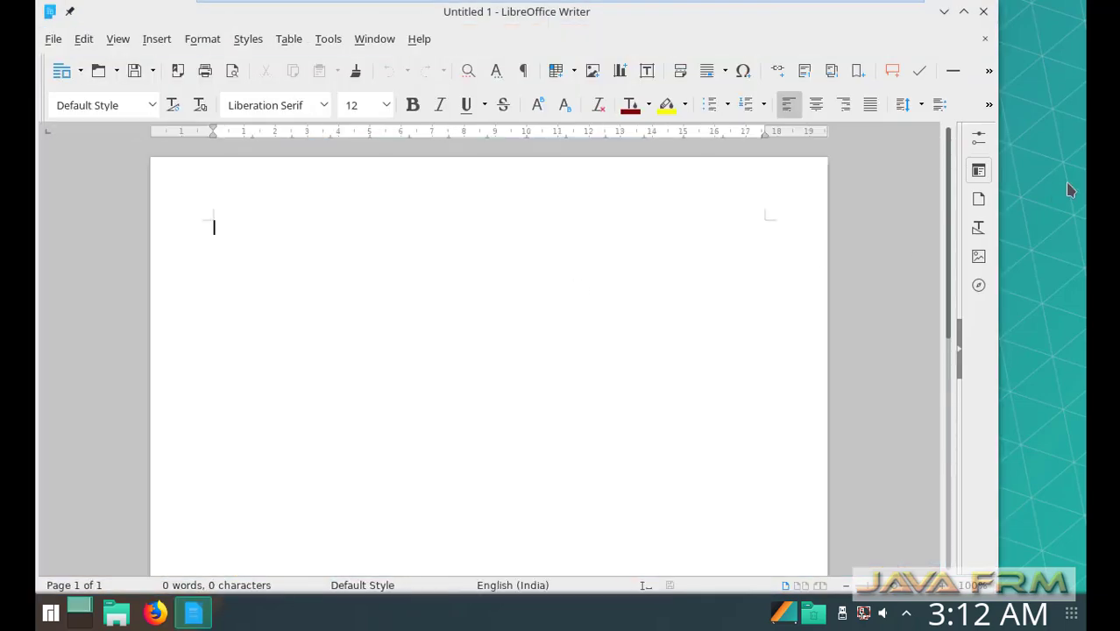
{"action": "left_click", "coordinate": [963, 11]}
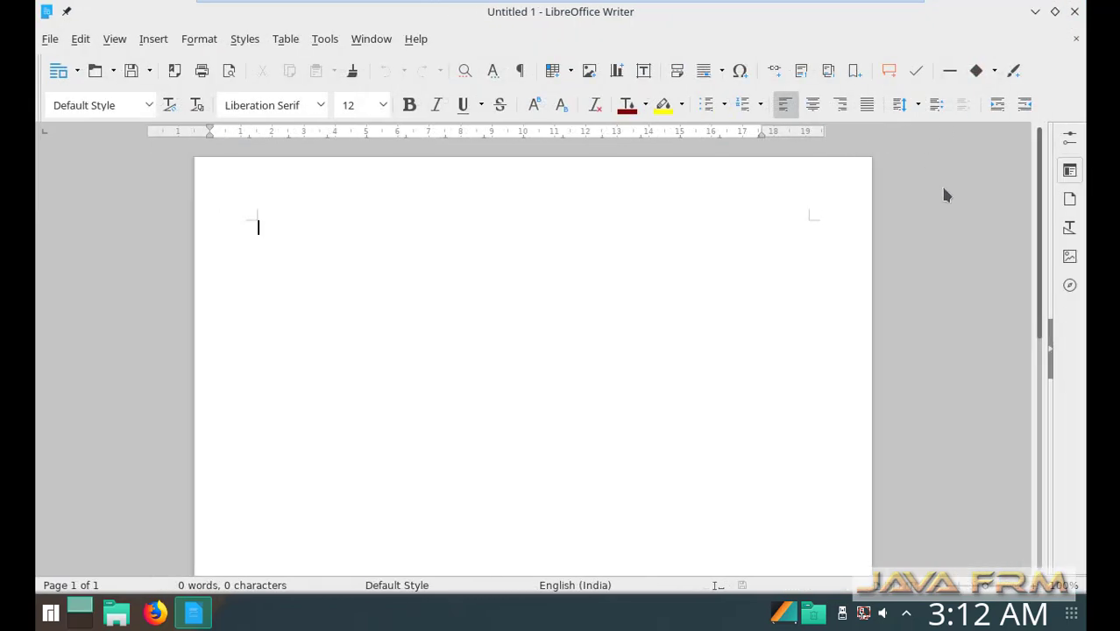
- Look over Writer's file commands through to the last entry and exit LibreOffice
{"action": "left_click", "coordinate": [50, 39]}
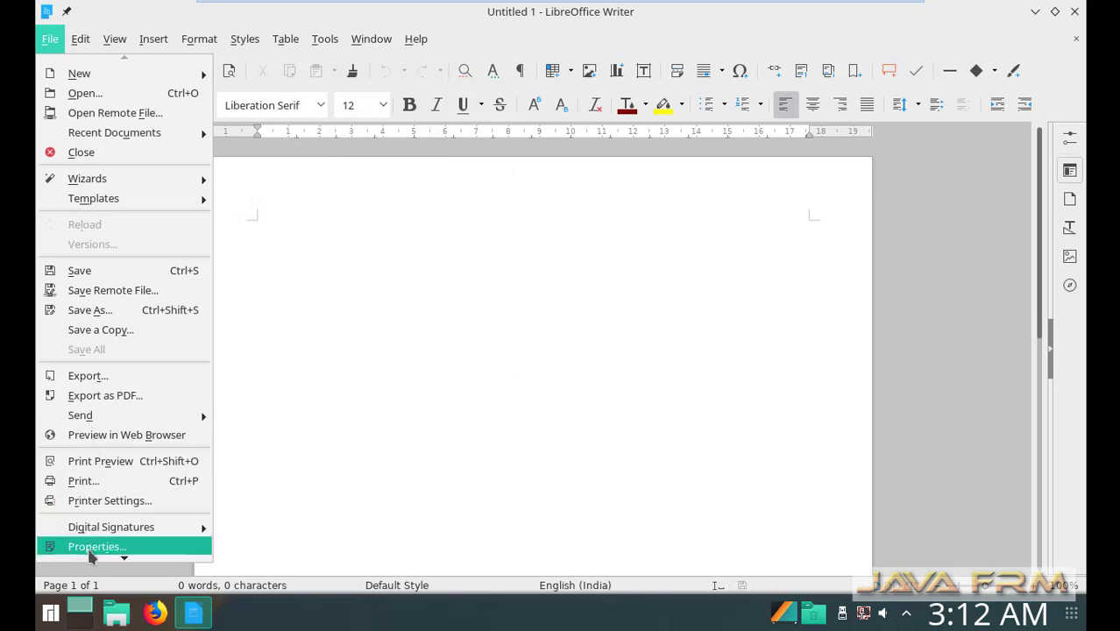
{"action": "mouse_move", "coordinate": [124, 557]}
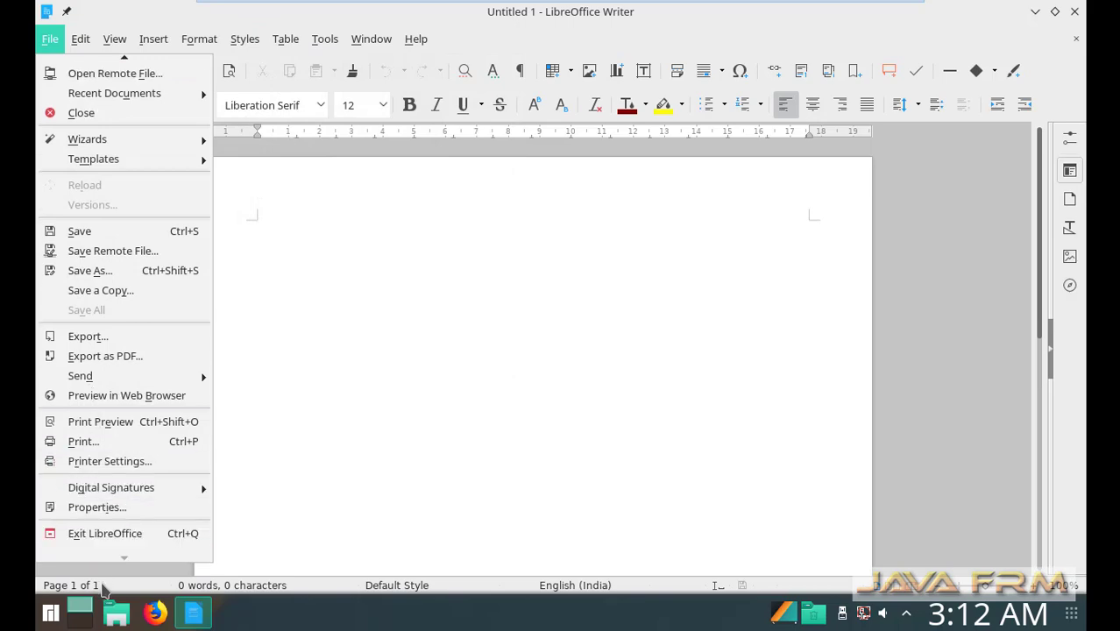
{"action": "left_click", "coordinate": [106, 535]}
- Browse all application categories in the application launcher from Development to Utilities, and return to the favorites
{"action": "left_click", "coordinate": [51, 614]}
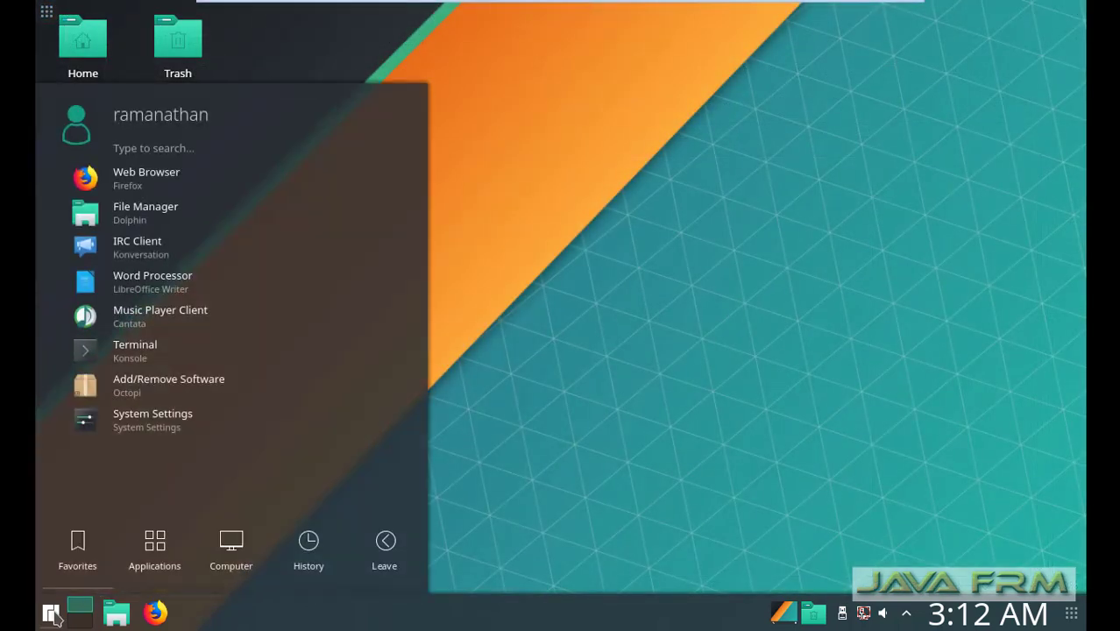
{"action": "left_click", "coordinate": [160, 553]}
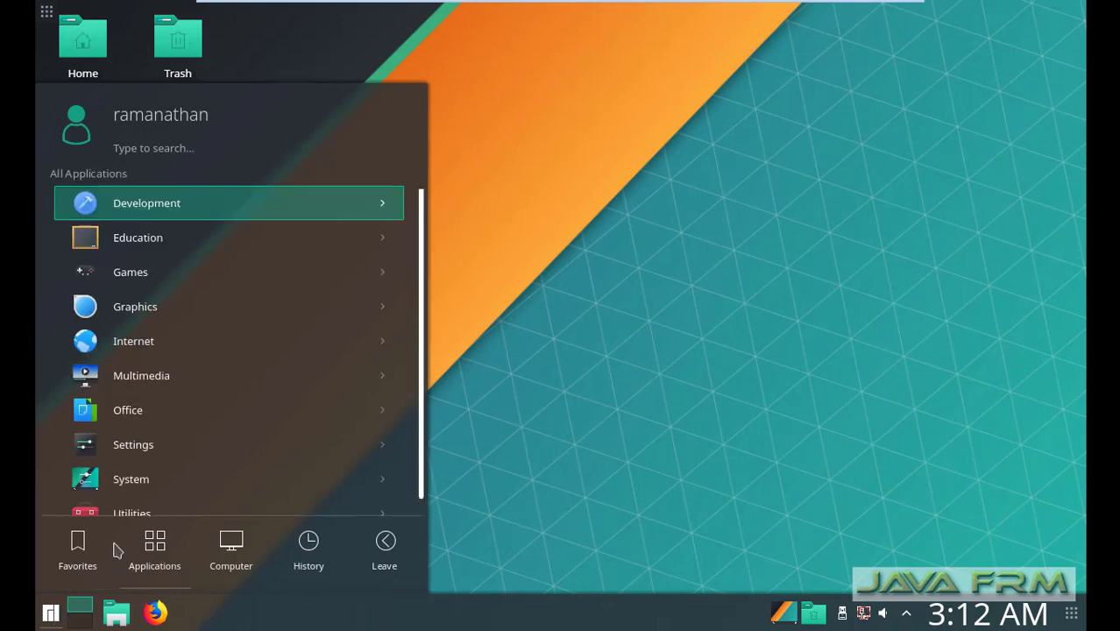
{"action": "scroll", "coordinate": [206, 417], "scroll_direction": "down", "scroll_amount": 1}
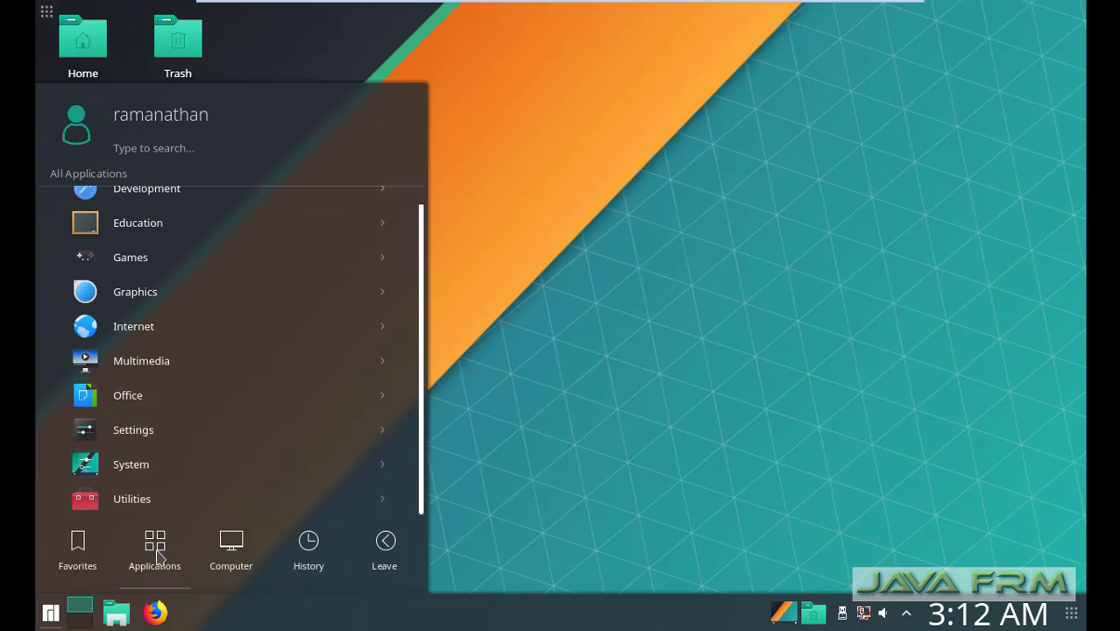
{"action": "scroll", "coordinate": [188, 442], "scroll_direction": "up", "scroll_amount": 1}
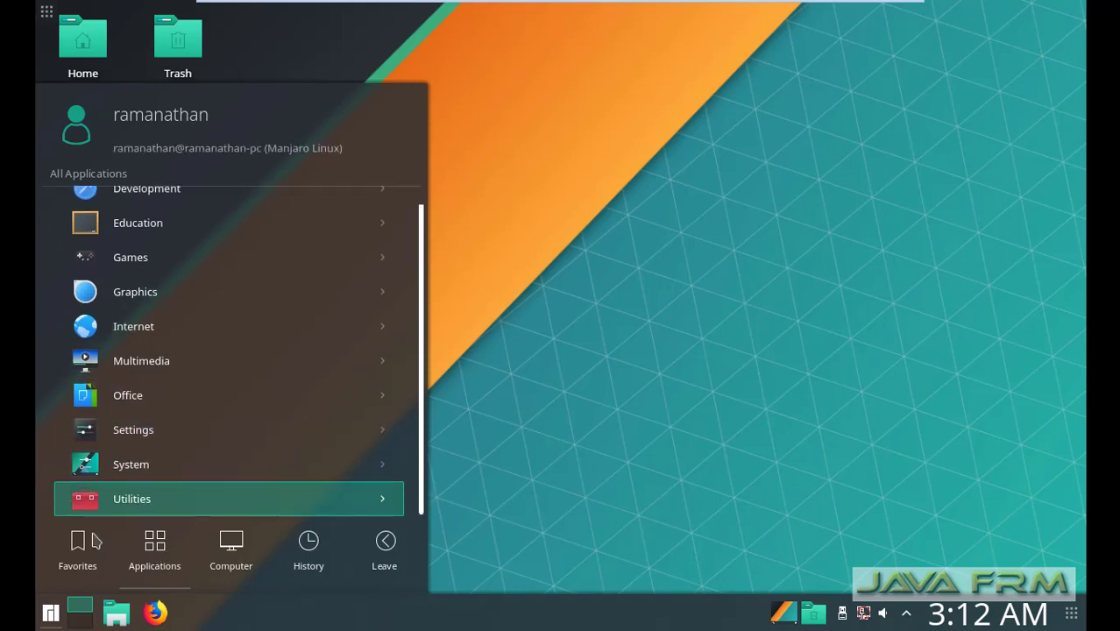
{"action": "left_click", "coordinate": [77, 553]}
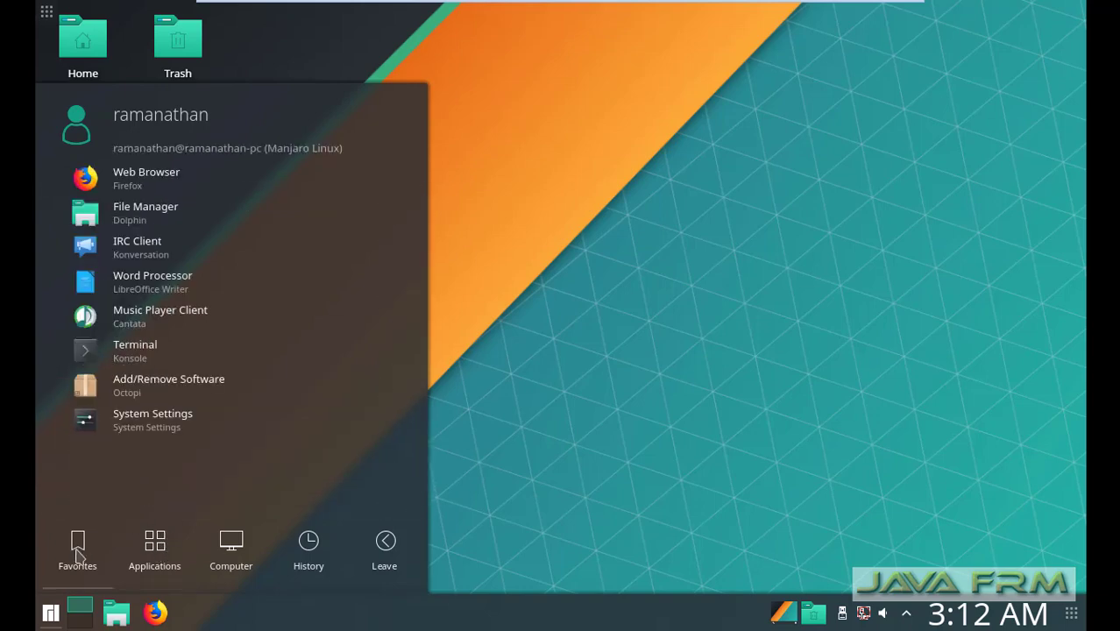
- Launch the Firefox web browser and look over its application menu, including the More options
{"action": "left_click", "coordinate": [153, 186]}
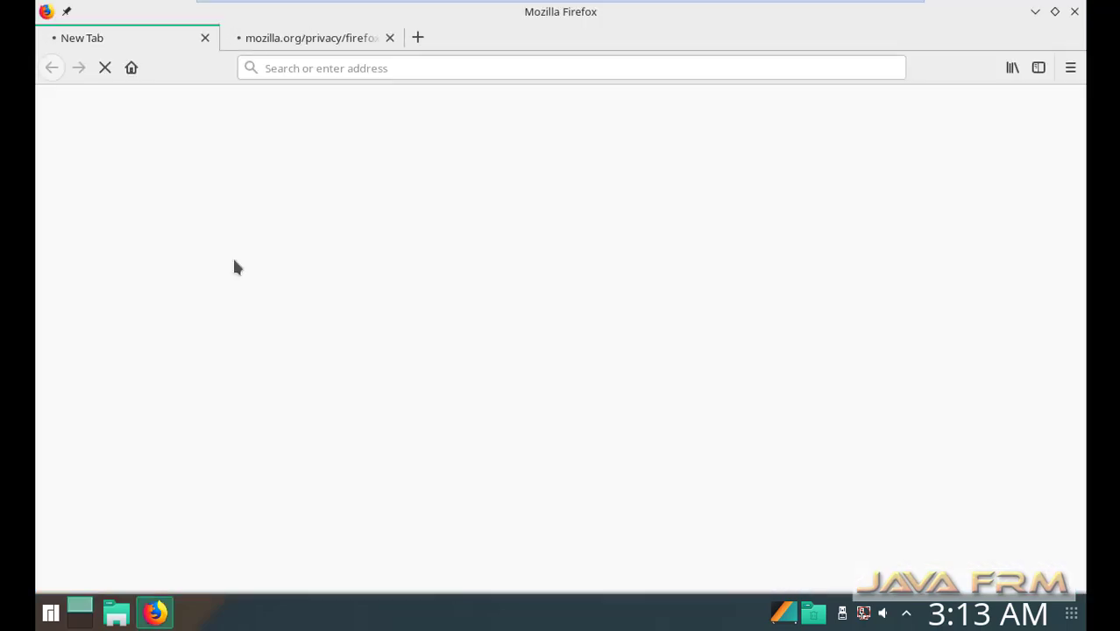
{"action": "left_click", "coordinate": [1073, 70]}
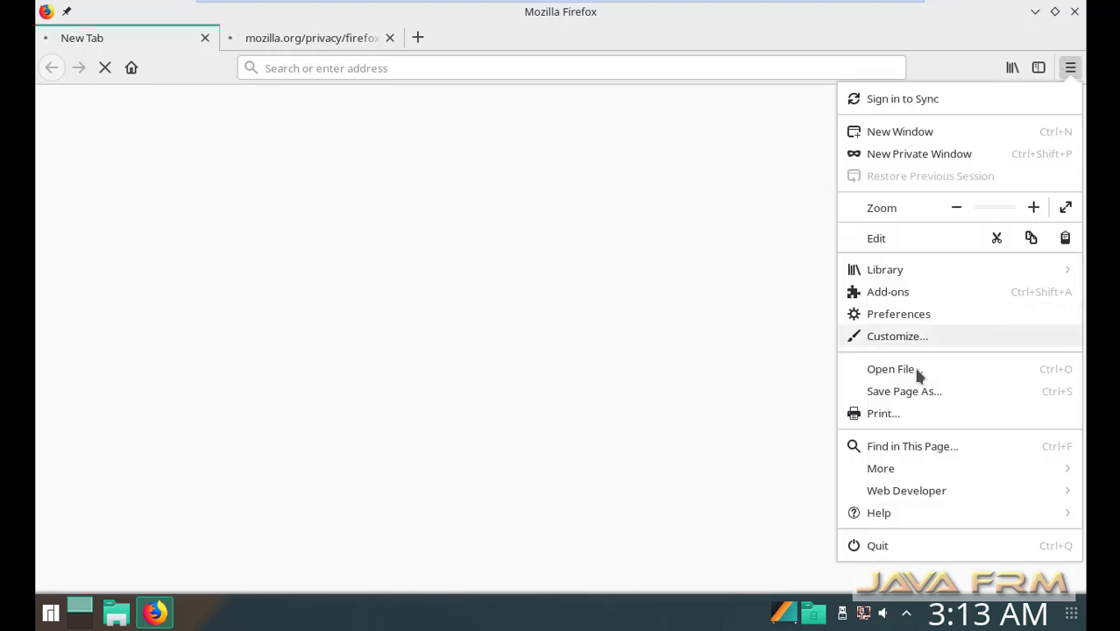
{"action": "left_click", "coordinate": [894, 469]}
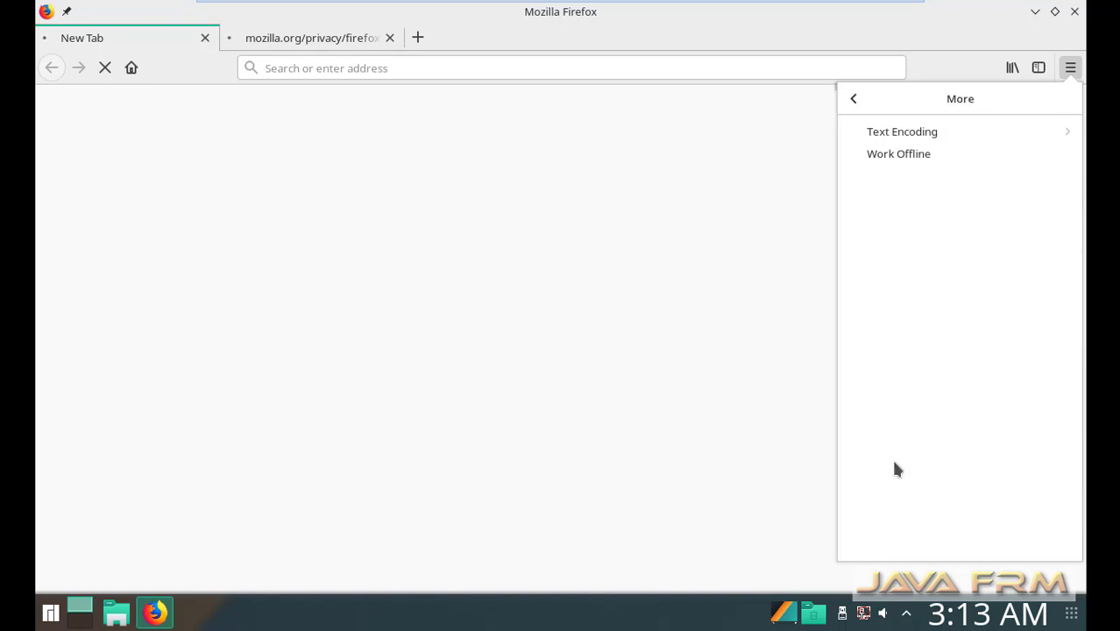
{"action": "left_click", "coordinate": [732, 298]}
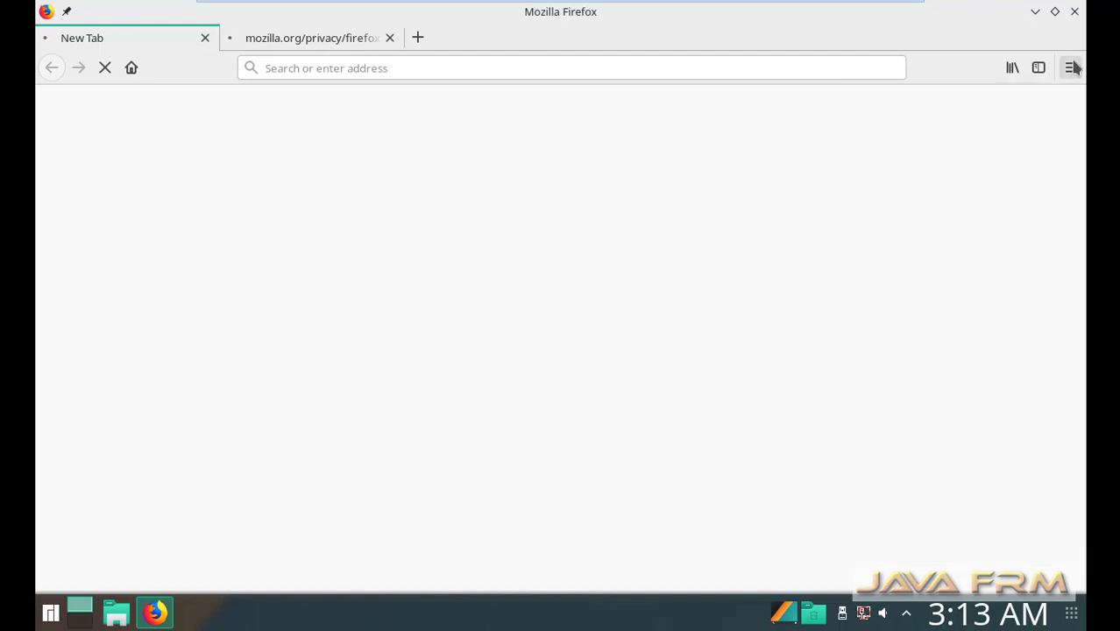
- View the About Firefox version information, and close Firefox along with its open tabs
{"action": "left_click", "coordinate": [1071, 68]}
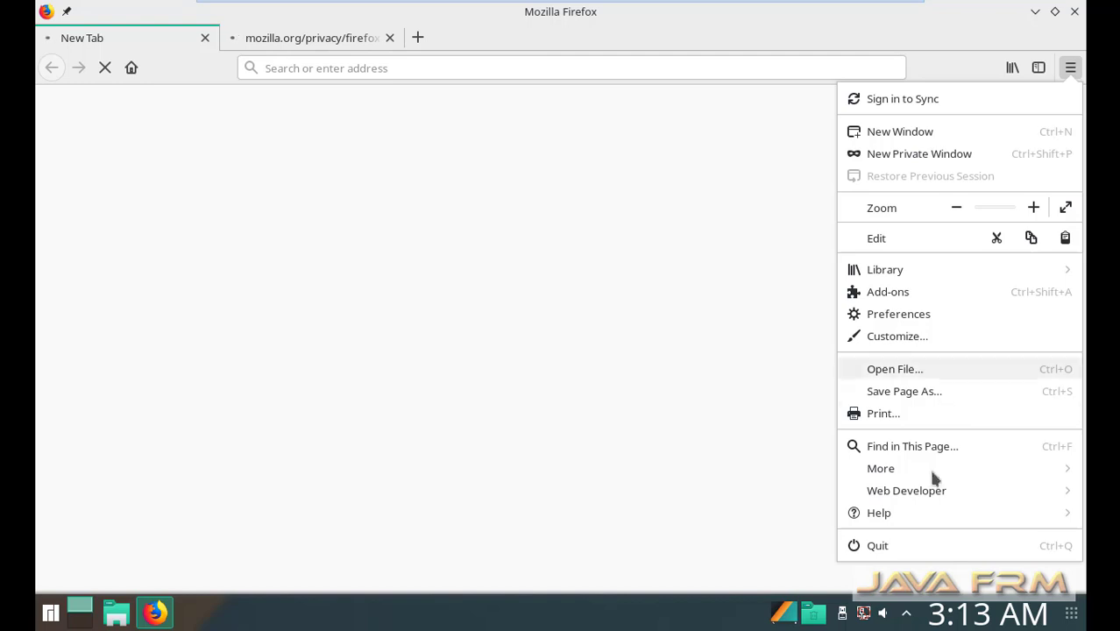
{"action": "left_click", "coordinate": [888, 519]}
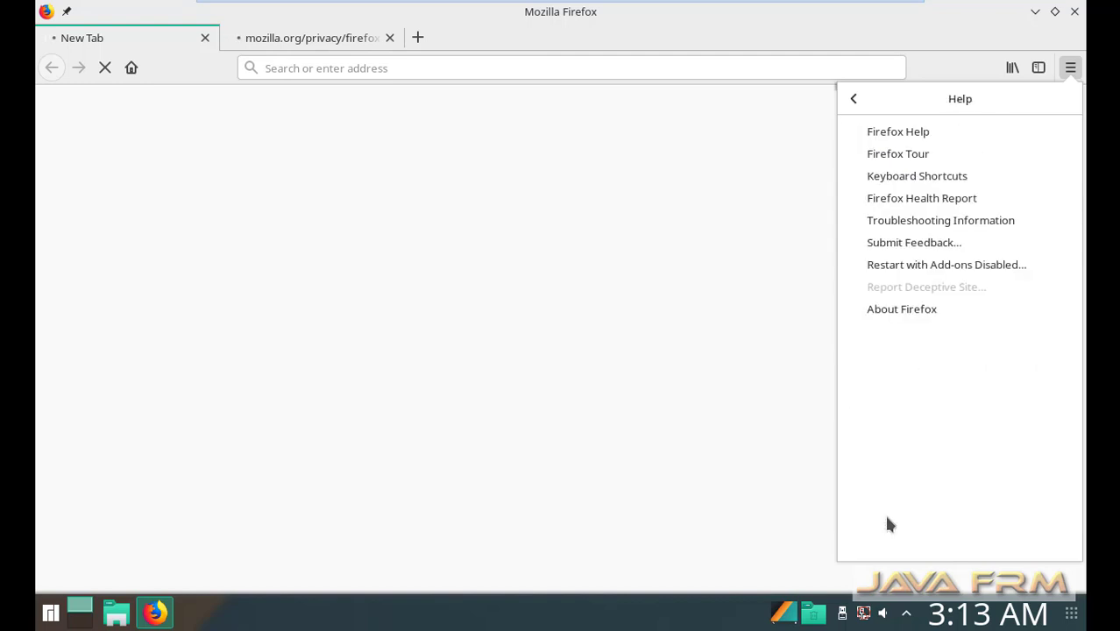
{"action": "left_click", "coordinate": [917, 314]}
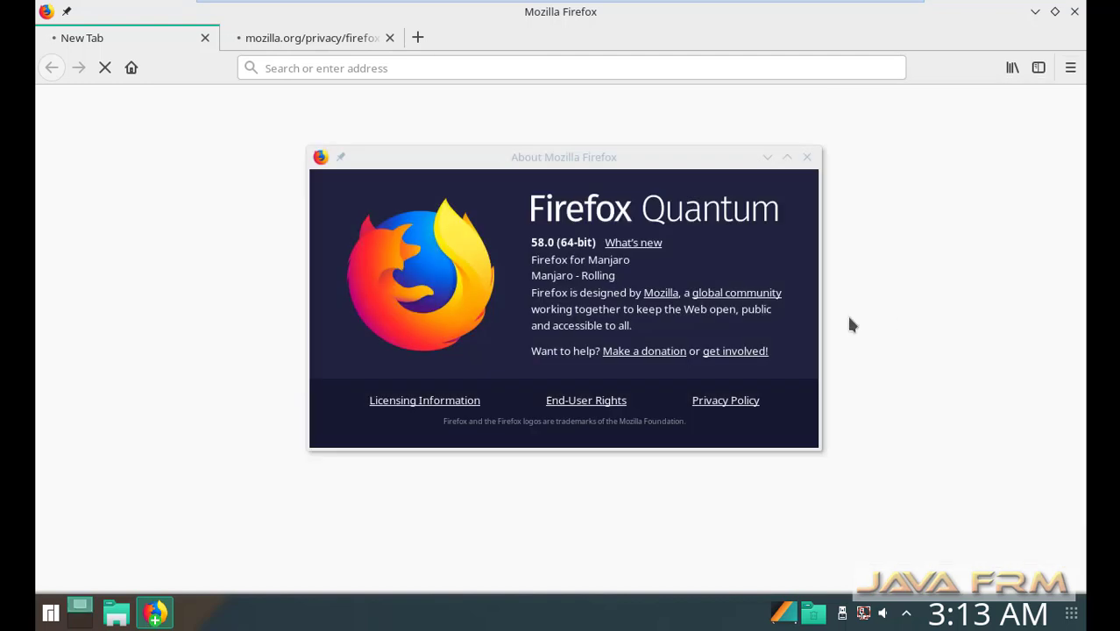
{"action": "left_click", "coordinate": [806, 157]}
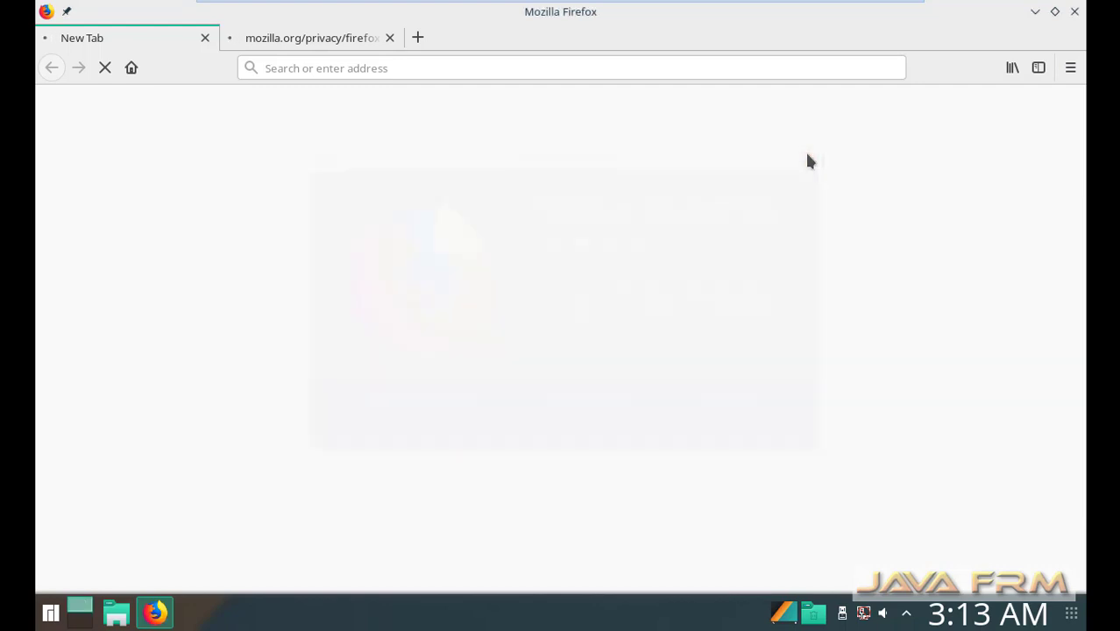
{"action": "left_click", "coordinate": [390, 38]}
{"action": "left_click", "coordinate": [205, 38]}
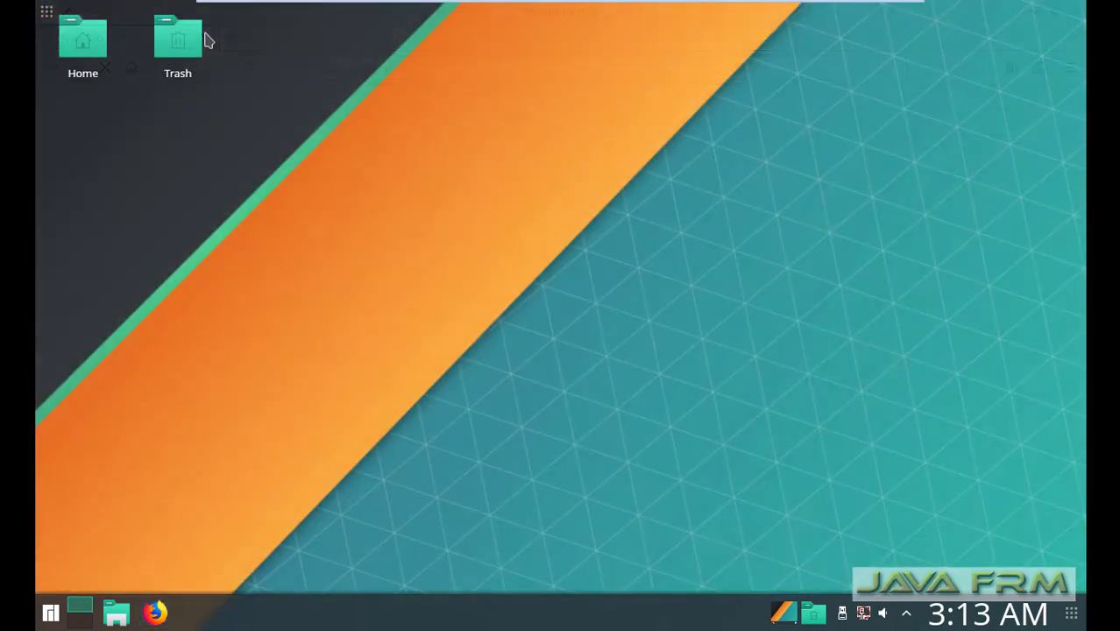
- Launch the Cantata music player and complete its first-run wizard with Basic single user setup, keeping the suggested music folder and the covers and lyrics options
{"action": "left_click", "coordinate": [53, 612]}
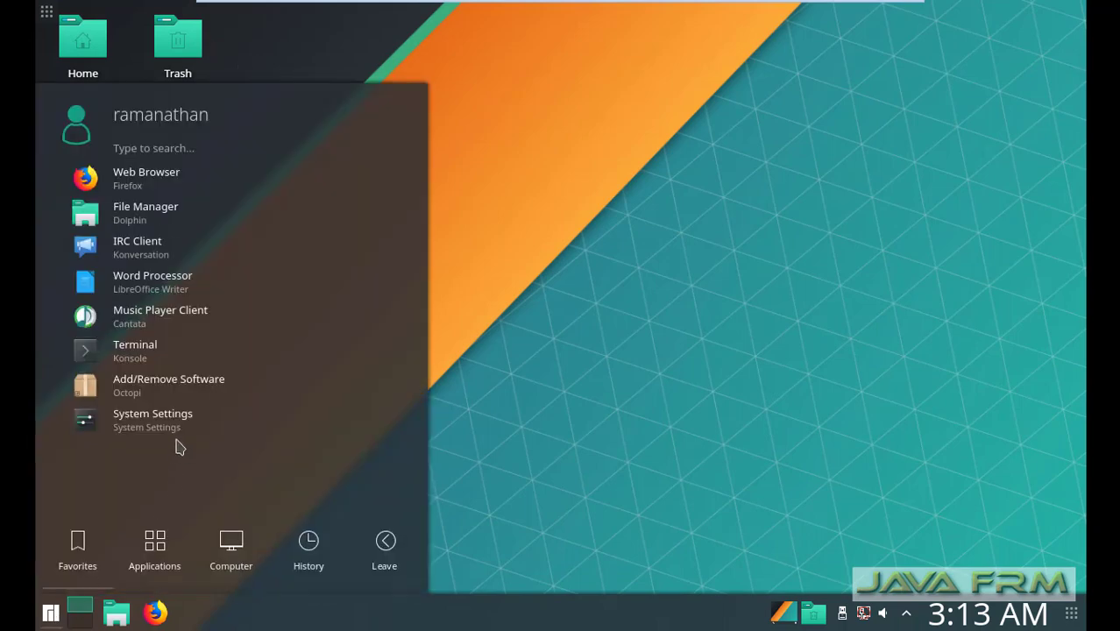
{"action": "left_click", "coordinate": [184, 322]}
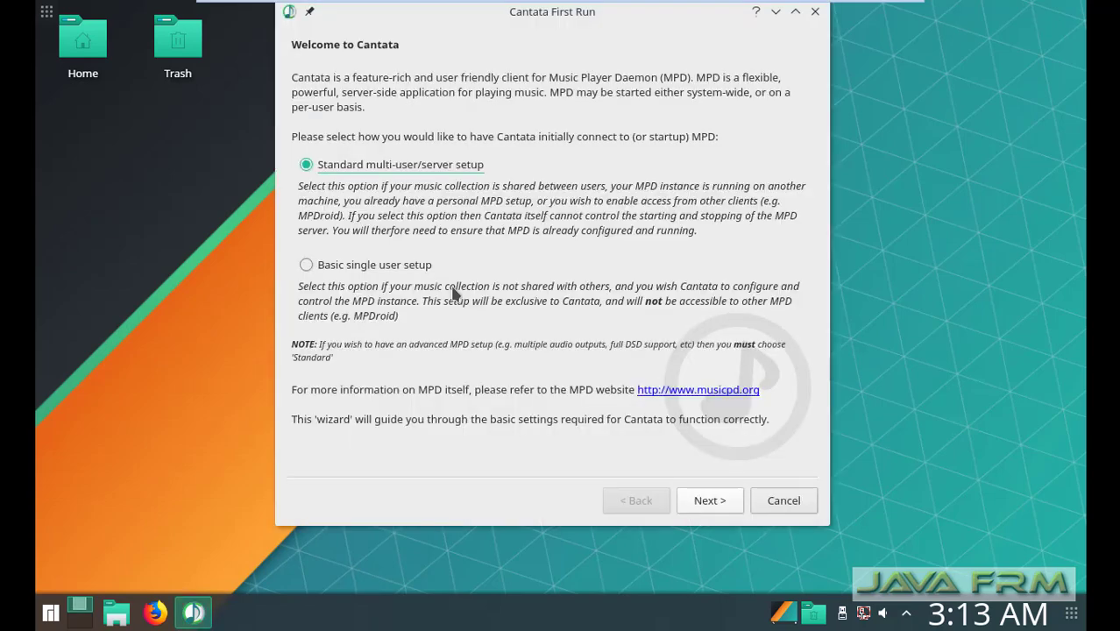
{"action": "left_click", "coordinate": [308, 267]}
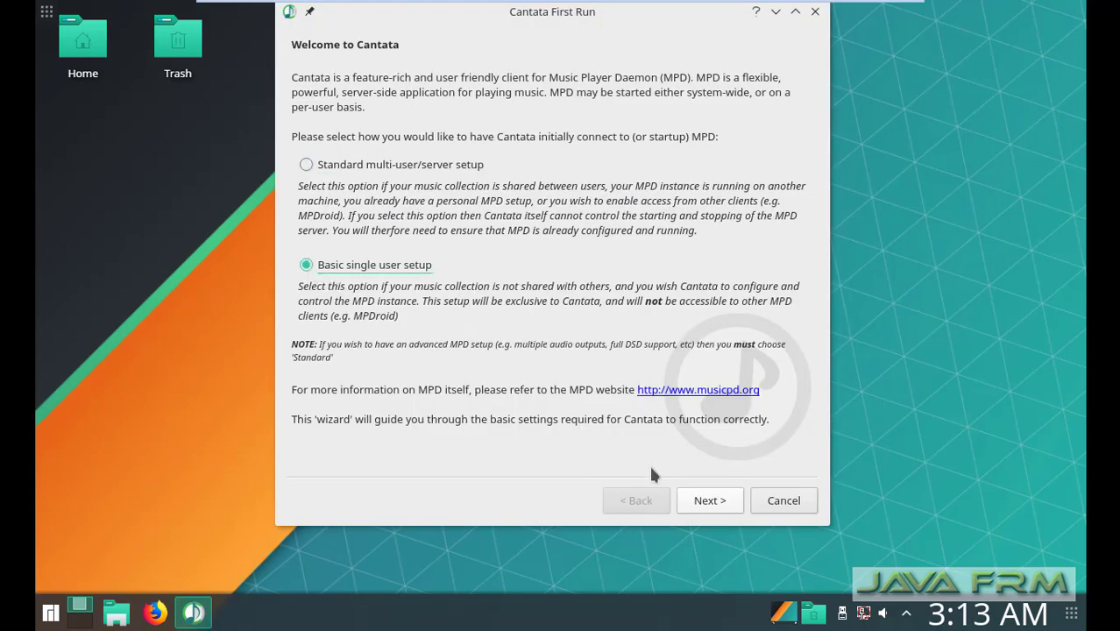
{"action": "left_click", "coordinate": [708, 506]}
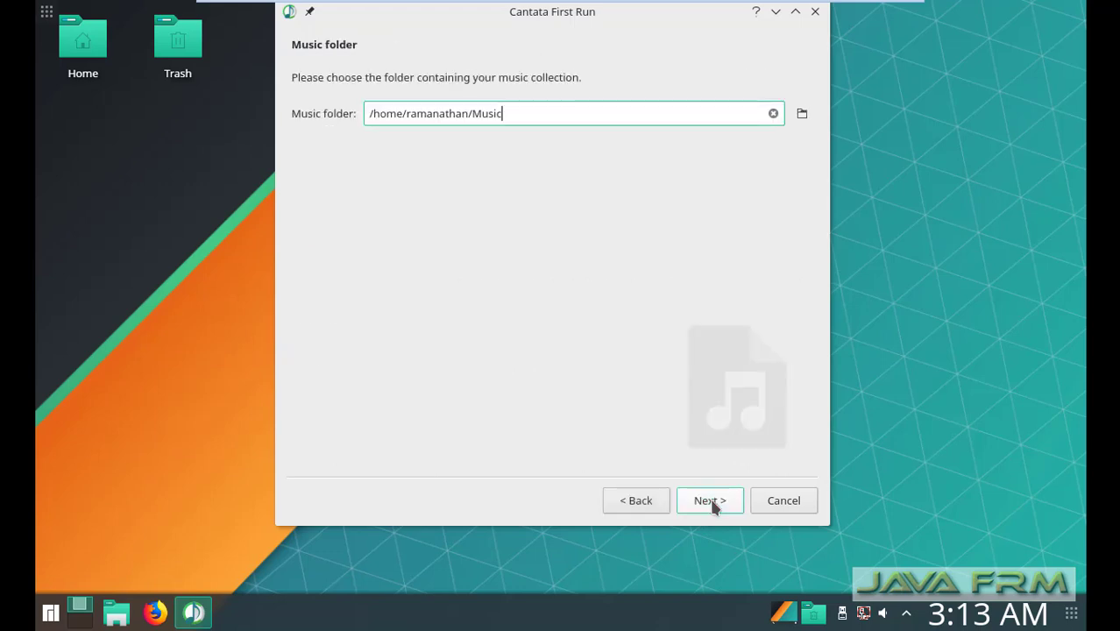
{"action": "left_click", "coordinate": [719, 507]}
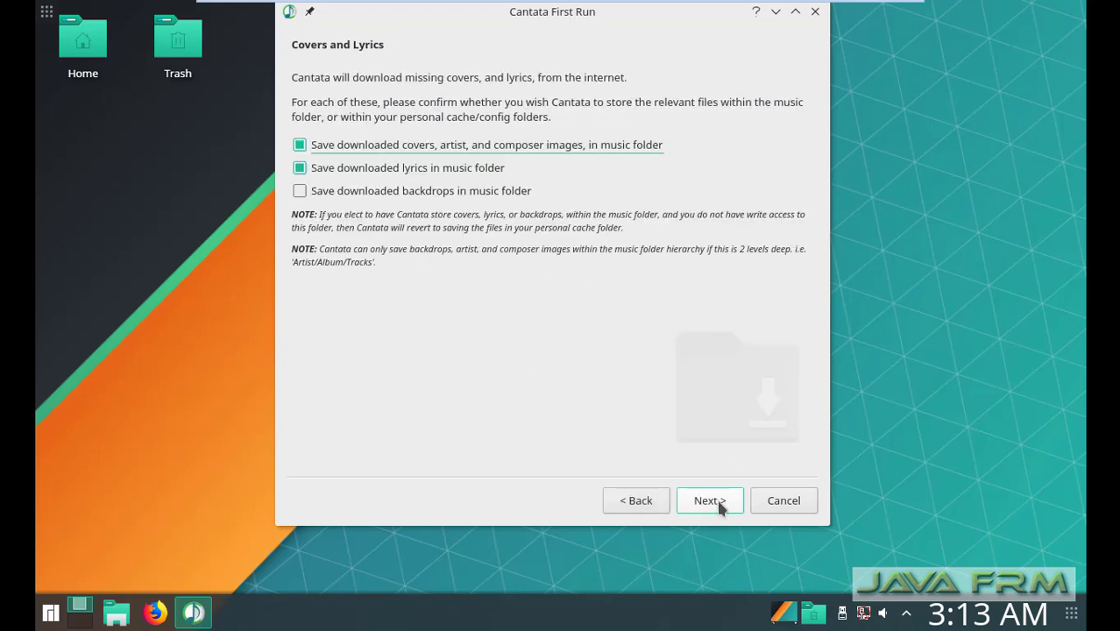
{"action": "left_click", "coordinate": [718, 502]}
{"action": "left_click", "coordinate": [709, 501]}
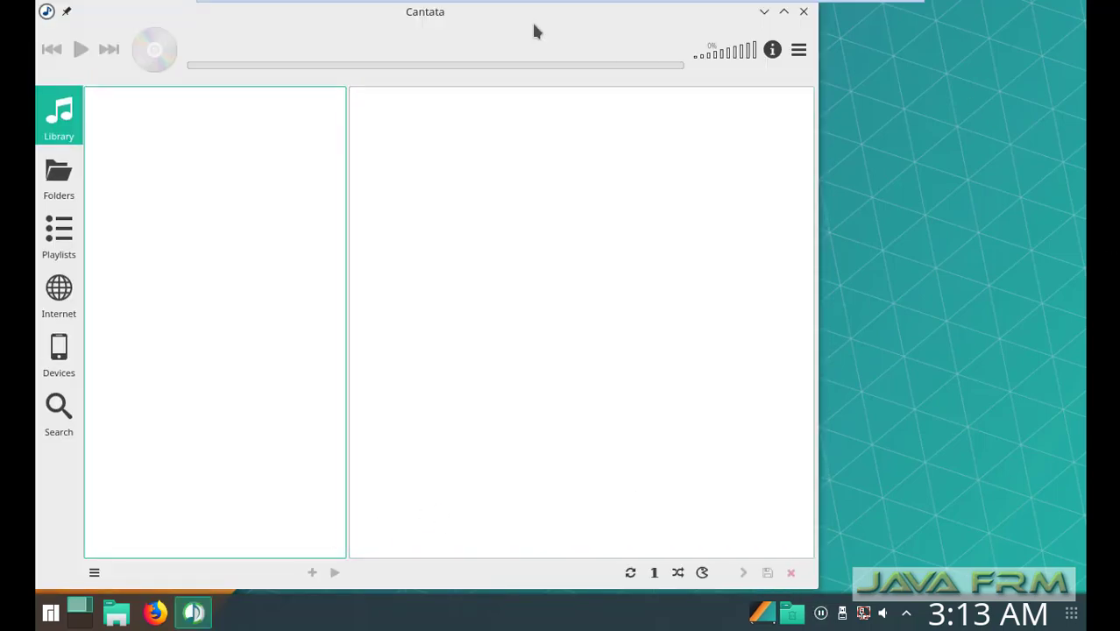
- Move the Cantata window away from the screen corner, look at its Folders view, and close the player
{"action": "left_click_drag", "start_coordinate": [534, 30], "coordinate": [614, 57]}
{"action": "left_click", "coordinate": [146, 210]}
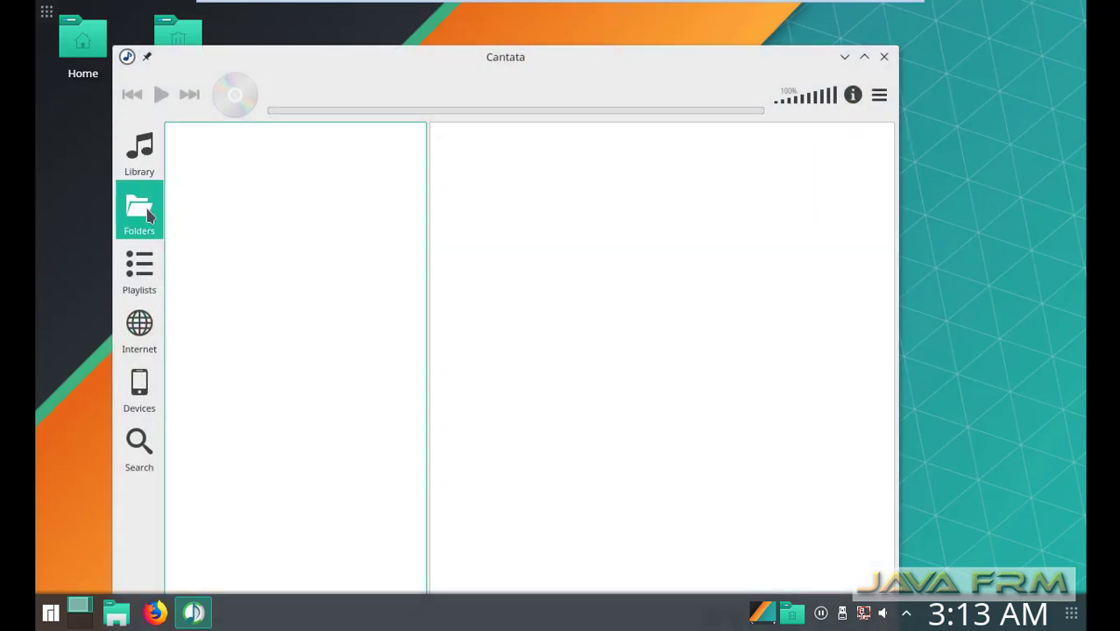
{"action": "left_click", "coordinate": [883, 58]}
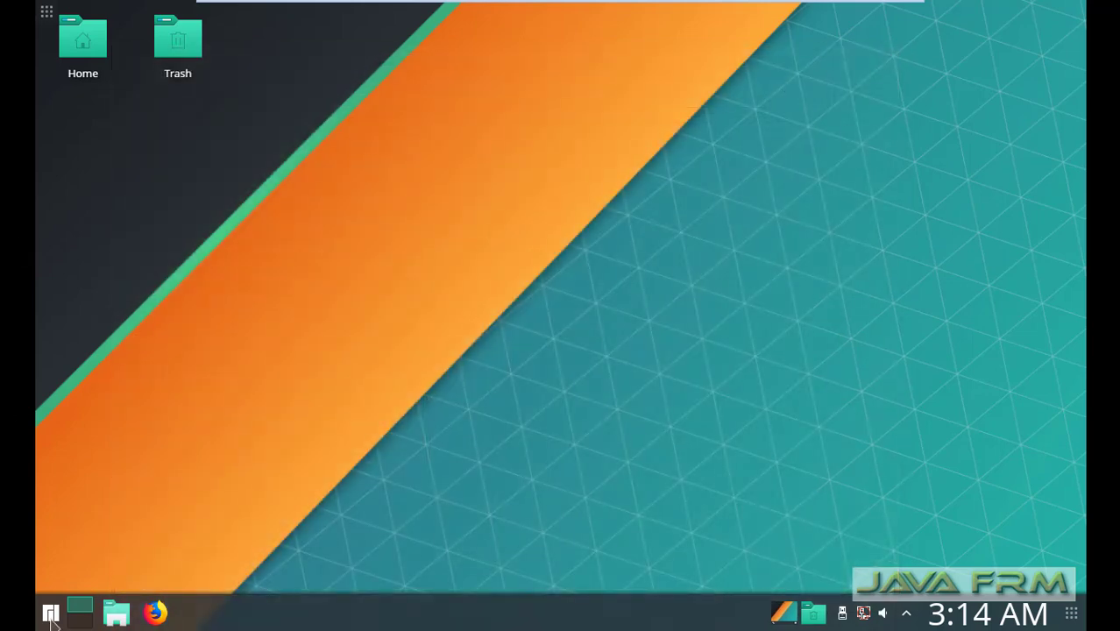
- Look at the applications in the launcher's Games category and return to the list of all applications
{"action": "left_click", "coordinate": [51, 617]}
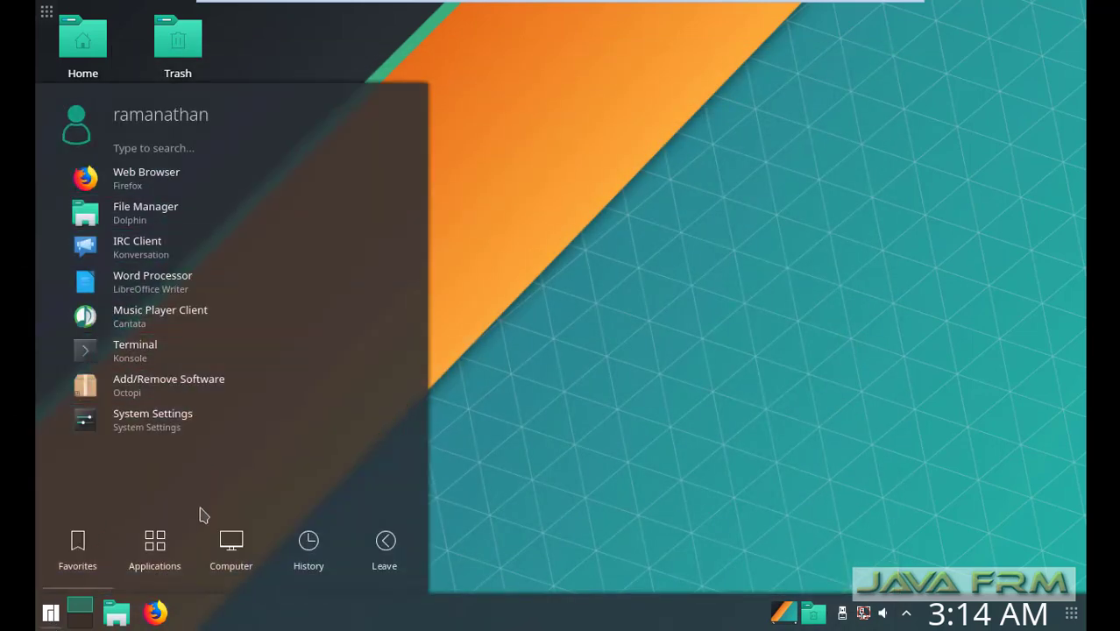
{"action": "left_click", "coordinate": [158, 556]}
{"action": "scroll", "coordinate": [182, 402], "scroll_direction": "down", "scroll_amount": 1}
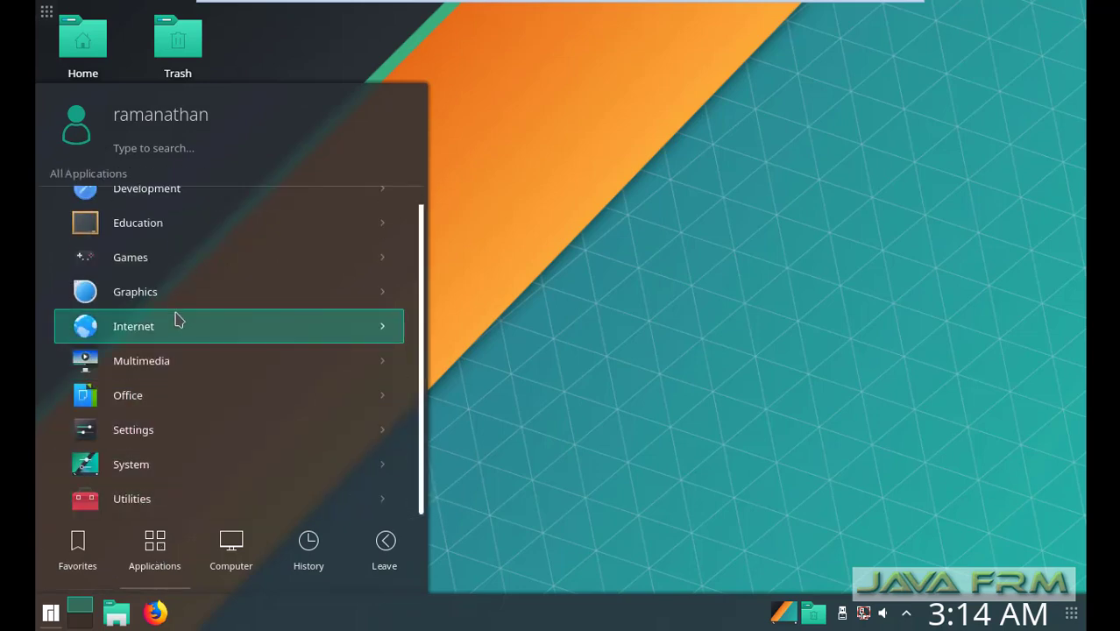
{"action": "left_click", "coordinate": [167, 260]}
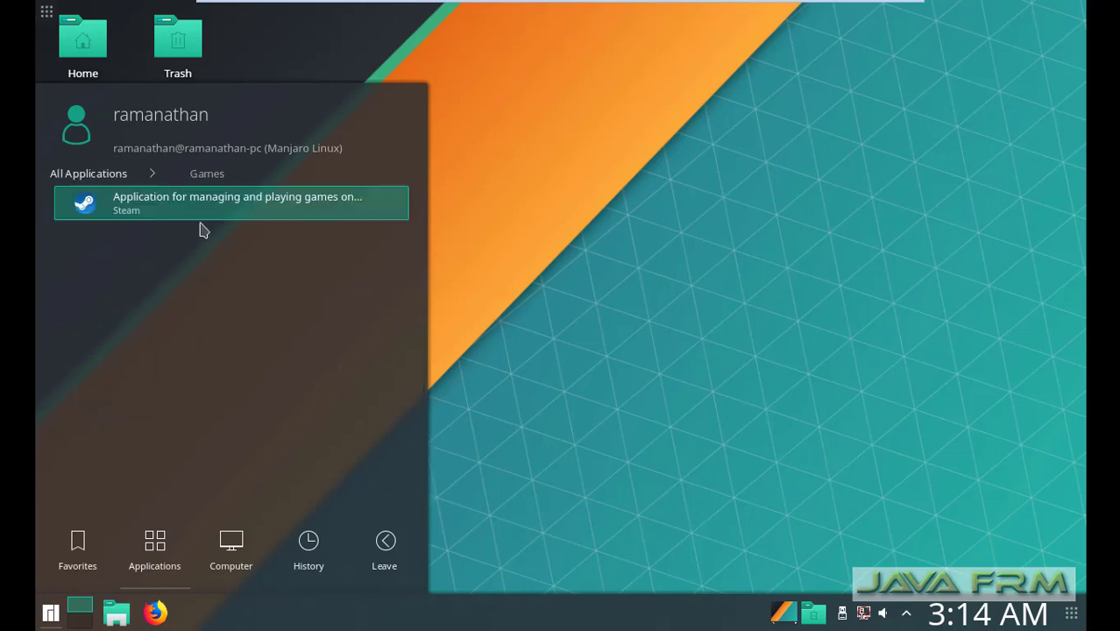
{"action": "mouse_move", "coordinate": [166, 549]}
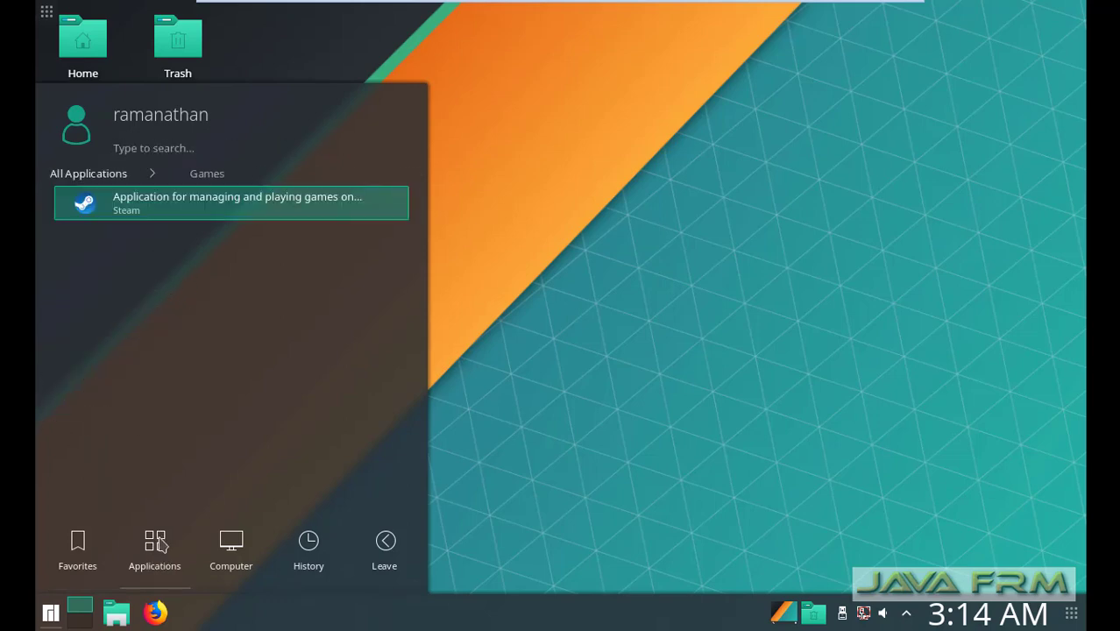
{"action": "left_click", "coordinate": [79, 176]}
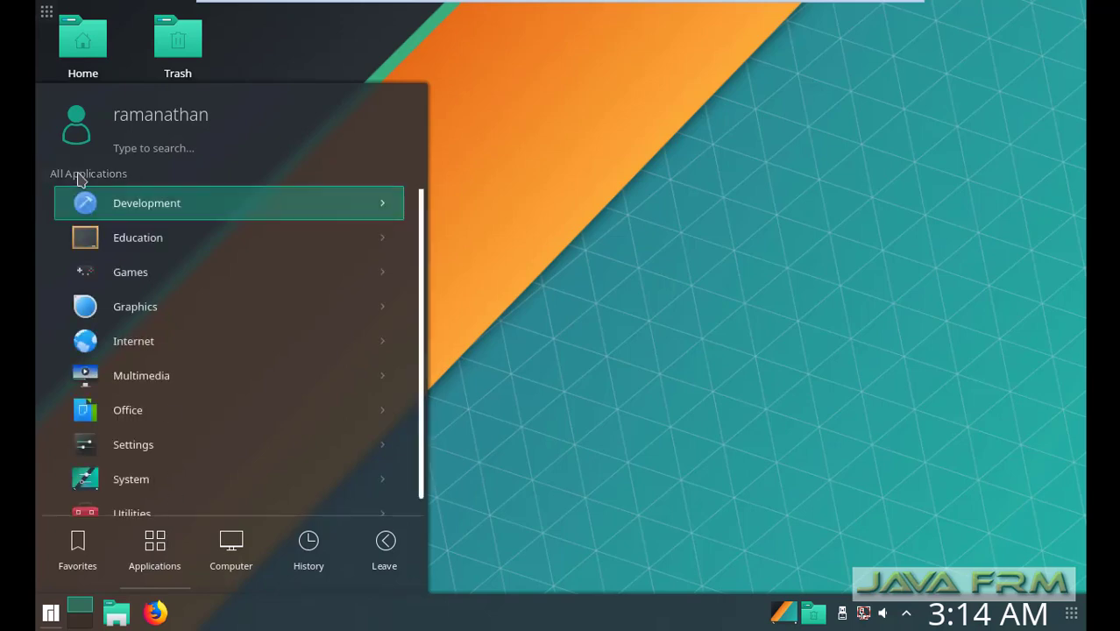
- Launch VLC media player from the Multimedia category and accept its privacy policy with metadata network access allowed
{"action": "left_click", "coordinate": [194, 376]}
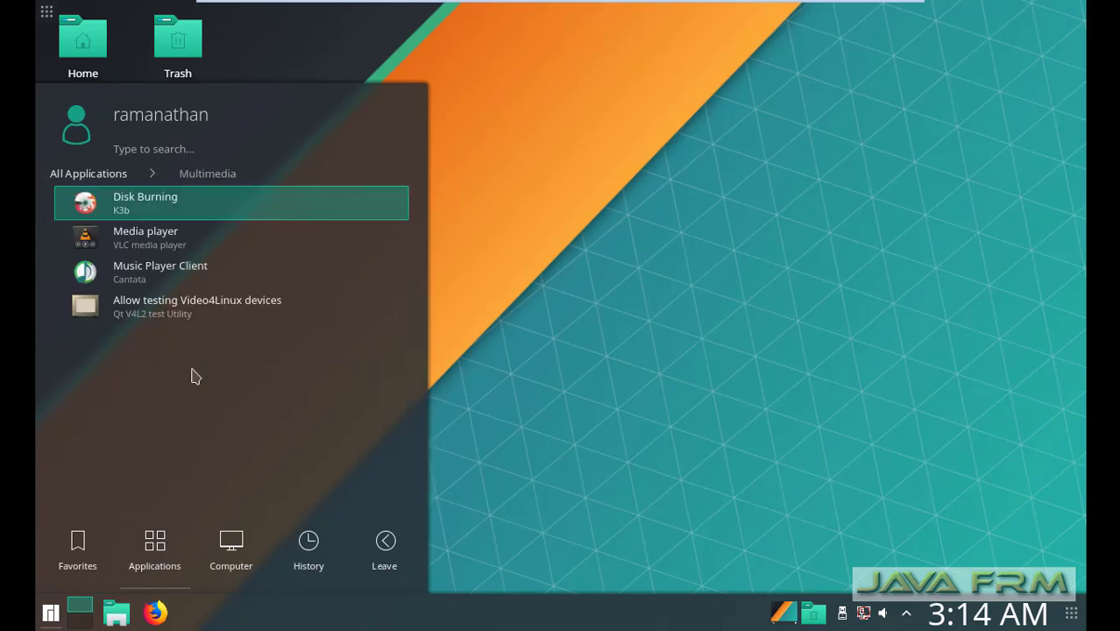
{"action": "left_click", "coordinate": [163, 245]}
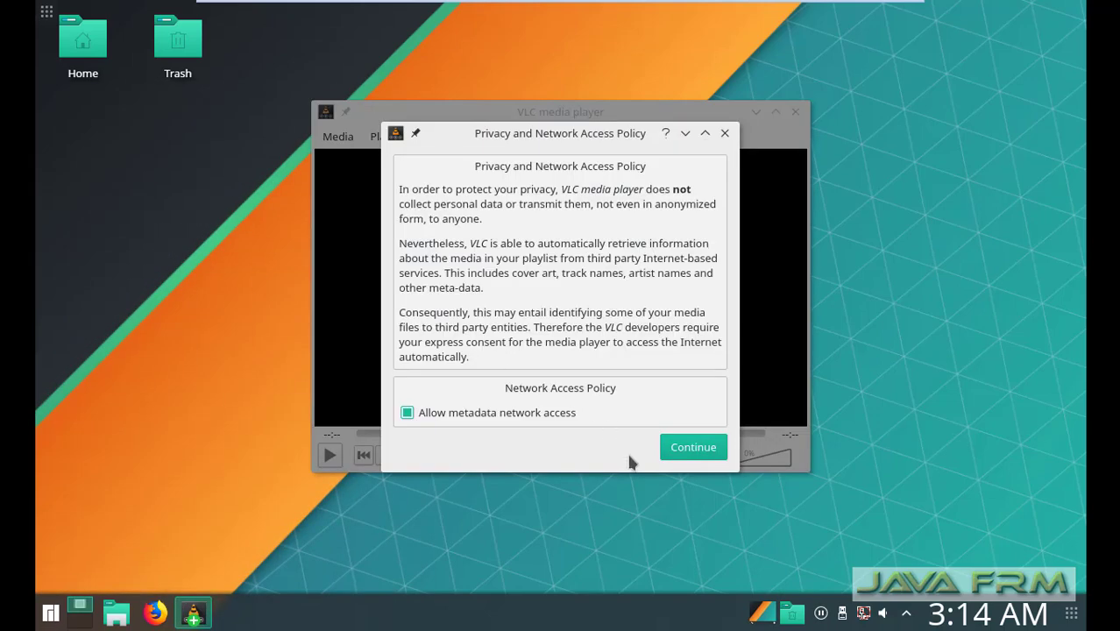
{"action": "left_click", "coordinate": [680, 449]}
- View the About information for VLC media player and close the player
{"action": "left_click", "coordinate": [673, 138]}
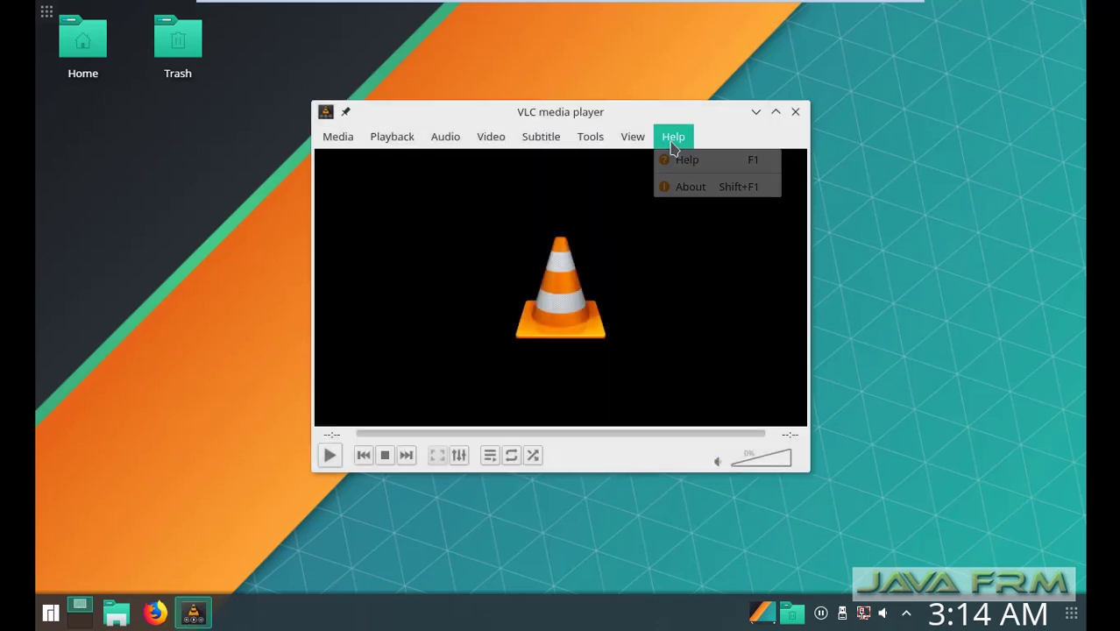
{"action": "left_click", "coordinate": [699, 188]}
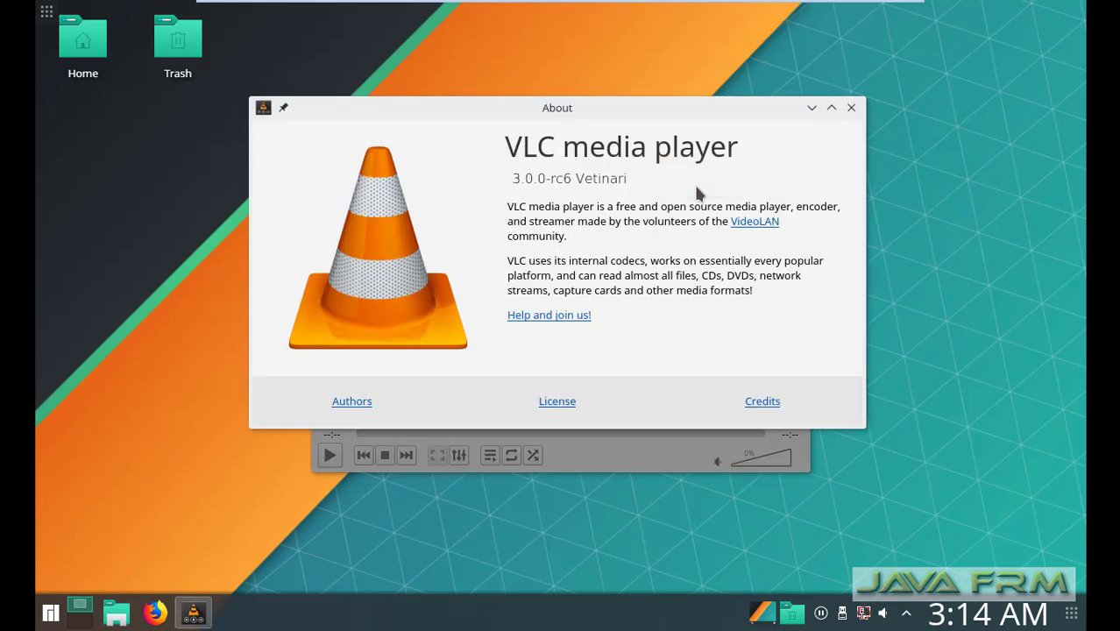
{"action": "left_click", "coordinate": [851, 108]}
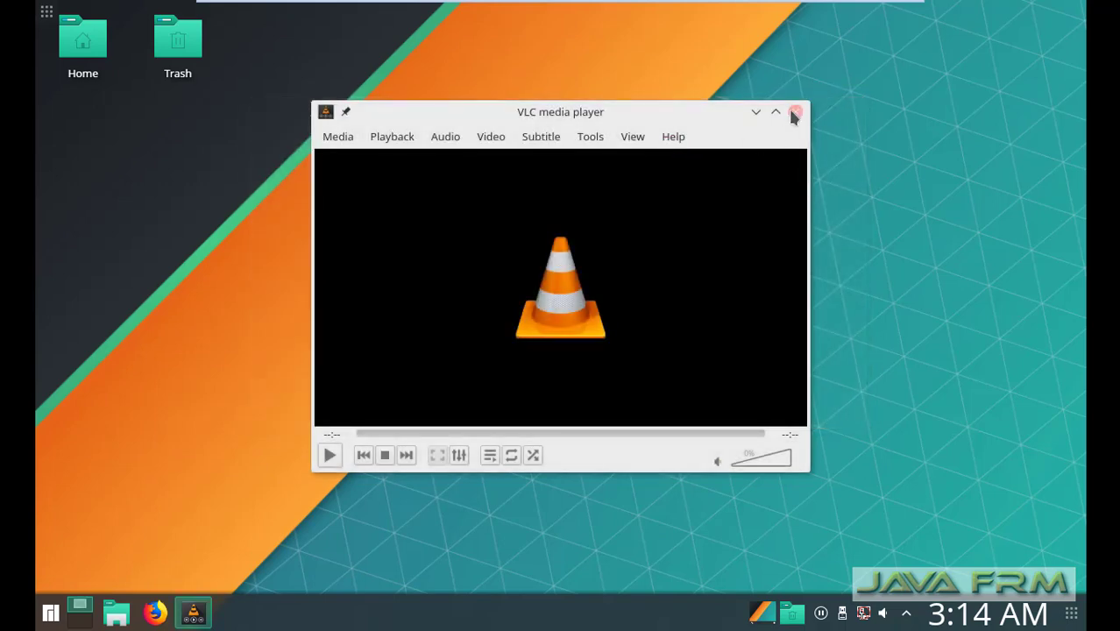
{"action": "left_click", "coordinate": [796, 113]}
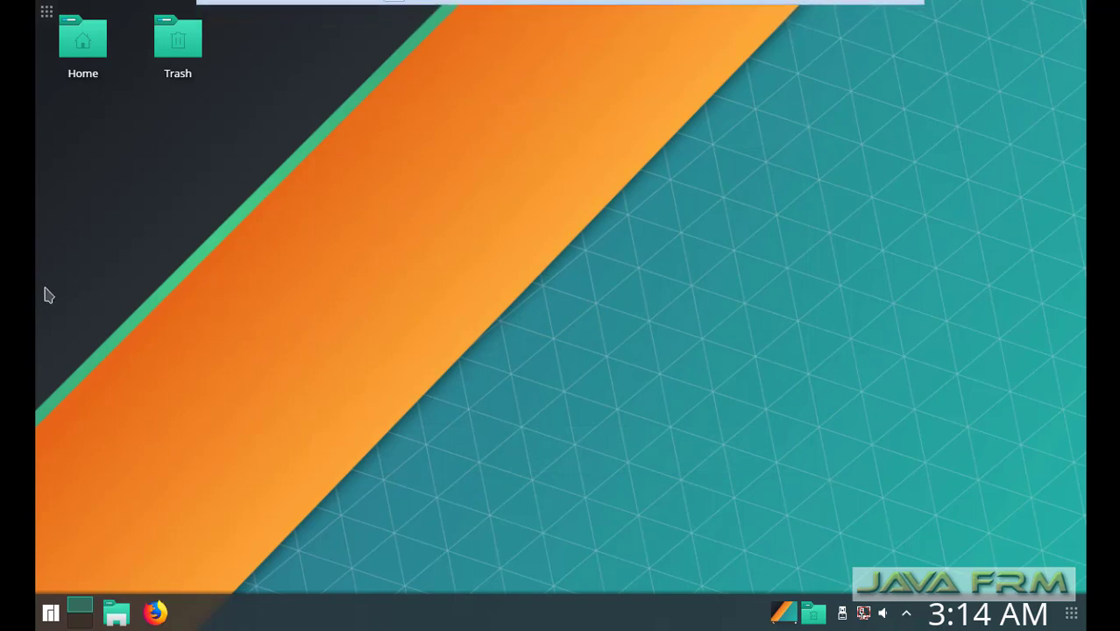
- Open the desktop's Home folder in the Dolphin file manager and maximize its window
{"action": "left_click", "coordinate": [51, 613]}
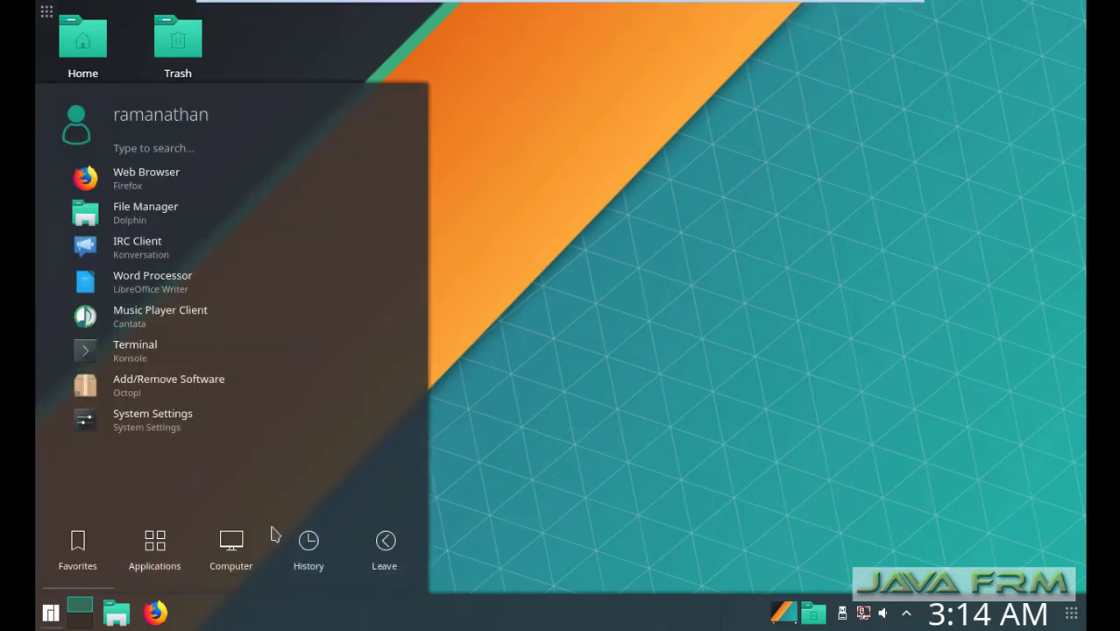
{"action": "left_click", "coordinate": [643, 287]}
{"action": "left_click", "coordinate": [90, 37]}
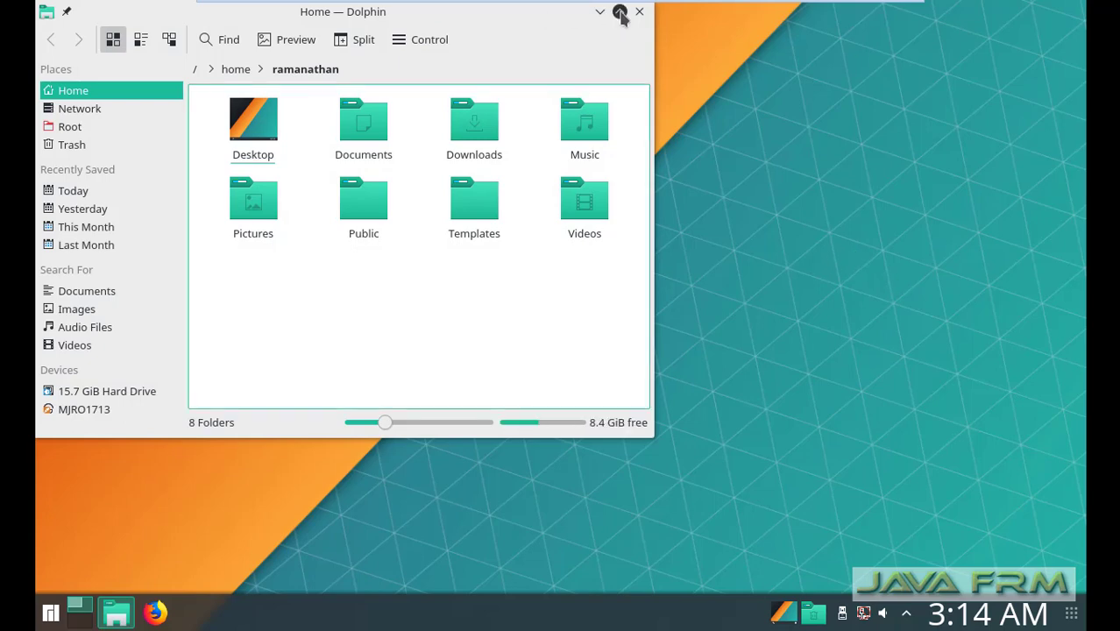
{"action": "left_click", "coordinate": [620, 12]}
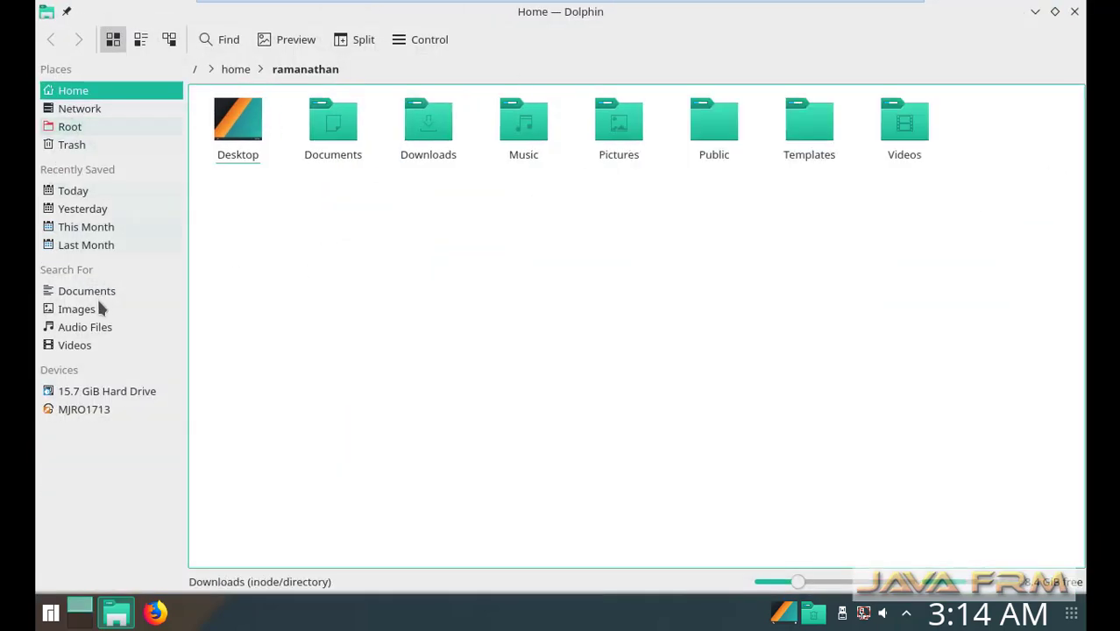
- Browse the 15.7 GiB hard drive, look through its bin folder, and list the other folders at the root level
{"action": "left_click", "coordinate": [129, 392]}
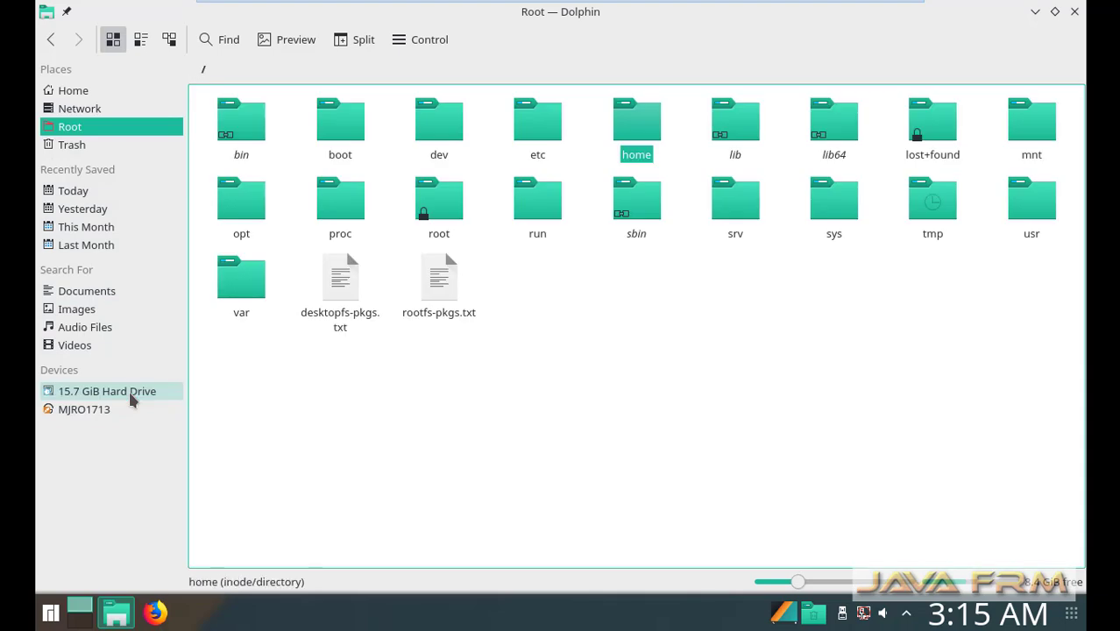
{"action": "left_click", "coordinate": [241, 127]}
{"action": "scroll", "coordinate": [642, 373], "scroll_direction": "down", "scroll_amount": 5}
{"action": "scroll", "coordinate": [643, 373], "scroll_direction": "down", "scroll_amount": 10}
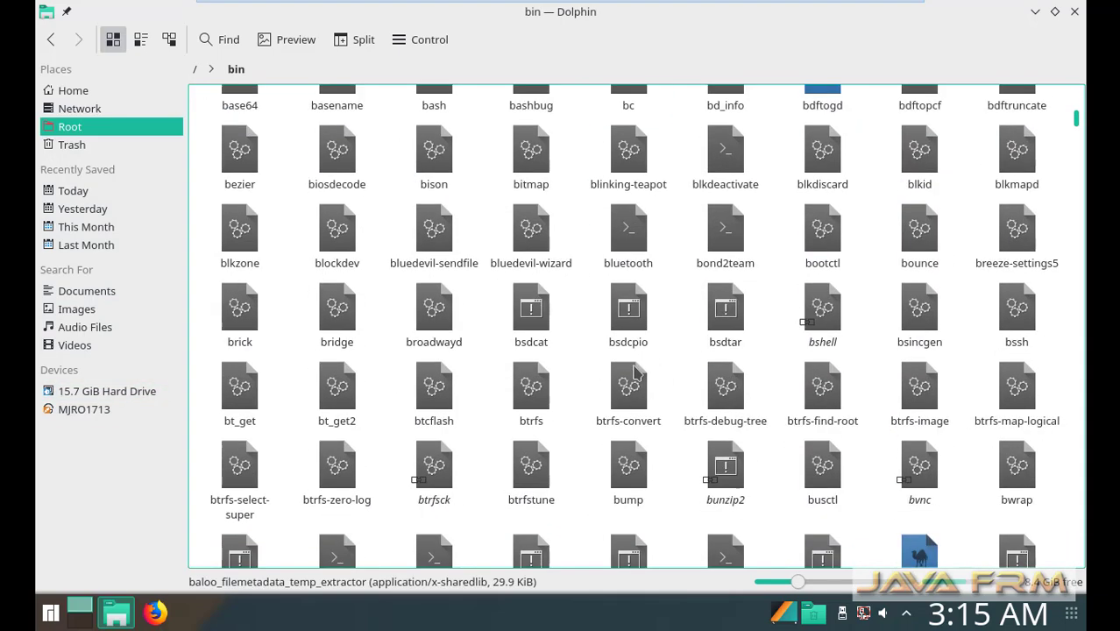
{"action": "scroll", "coordinate": [649, 381], "scroll_direction": "up", "scroll_amount": 20}
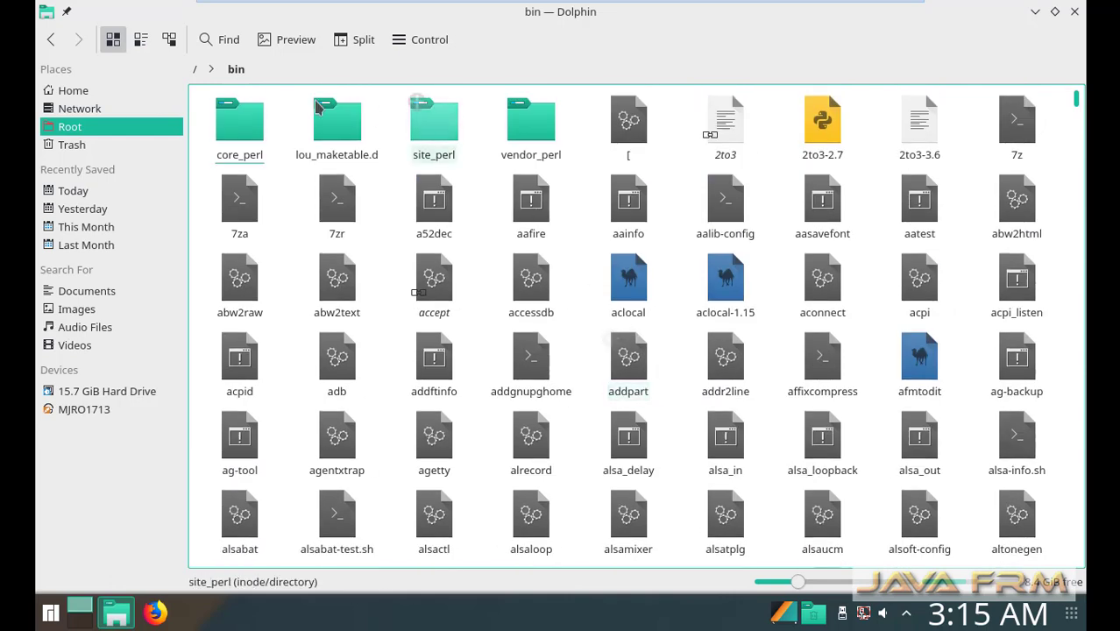
{"action": "left_click", "coordinate": [213, 70]}
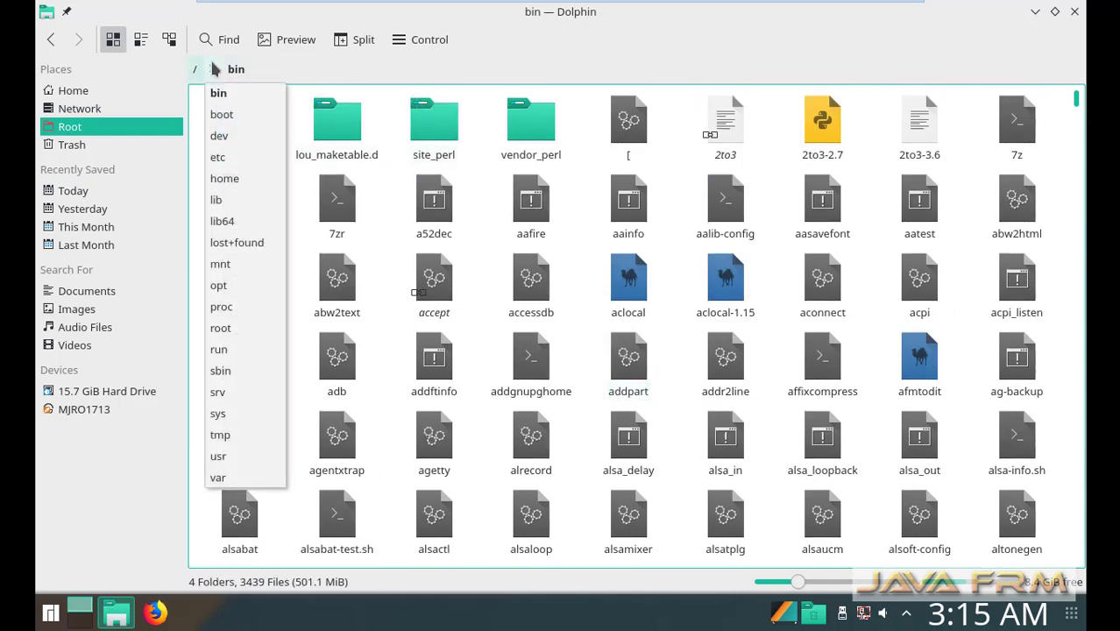
- Go to the root-level home folder, open a terminal window at that location and maximize it
{"action": "left_click", "coordinate": [236, 181]}
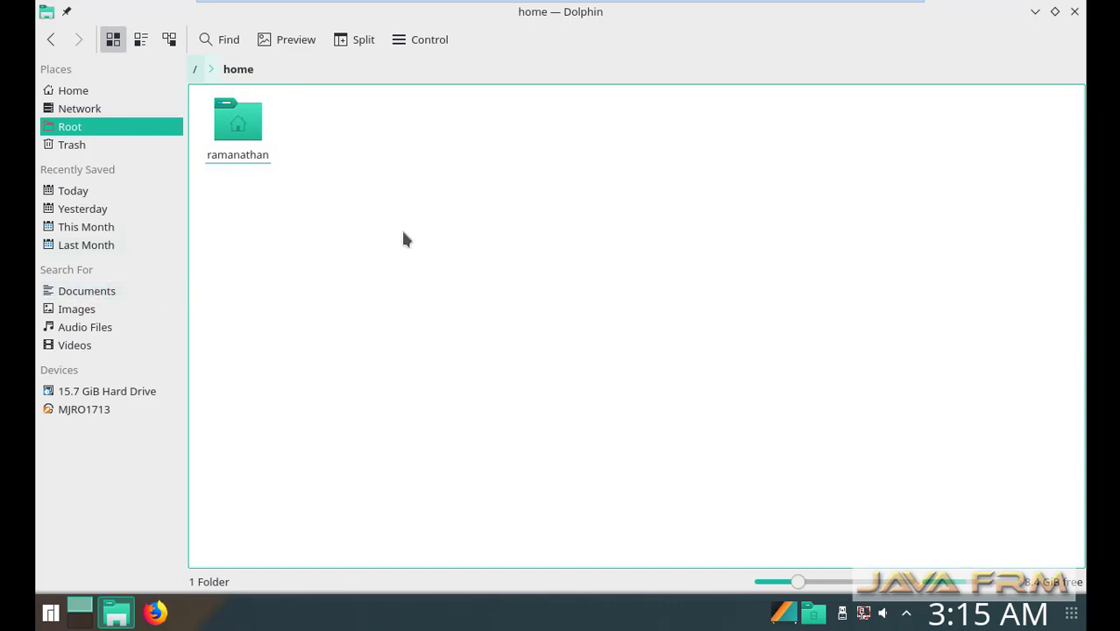
{"action": "right_click", "coordinate": [452, 161]}
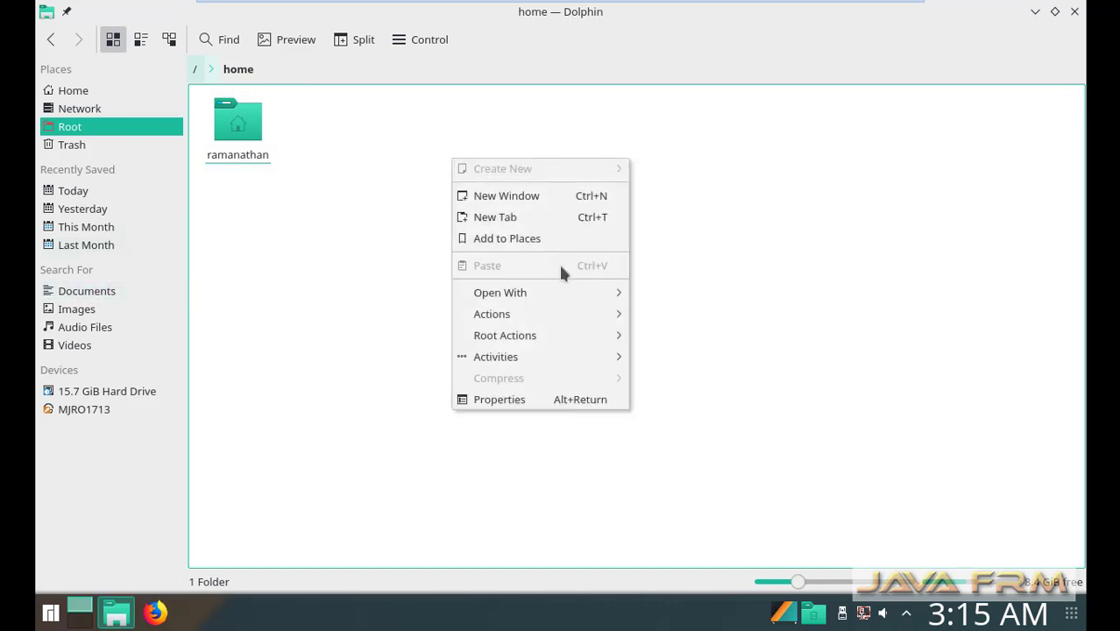
{"action": "mouse_move", "coordinate": [553, 314]}
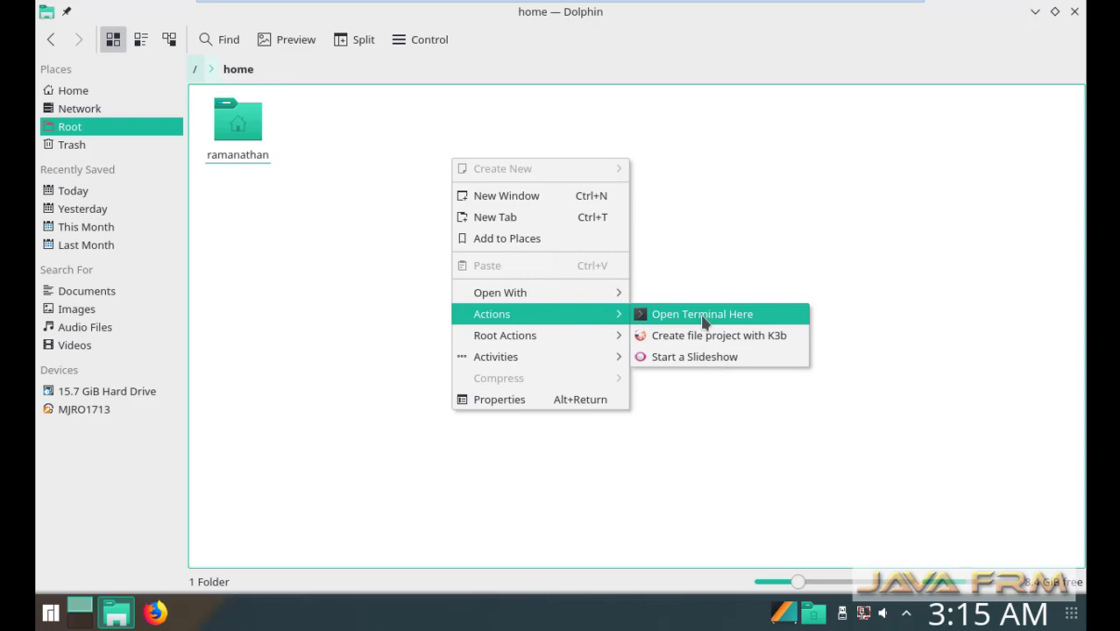
{"action": "left_click", "coordinate": [704, 321]}
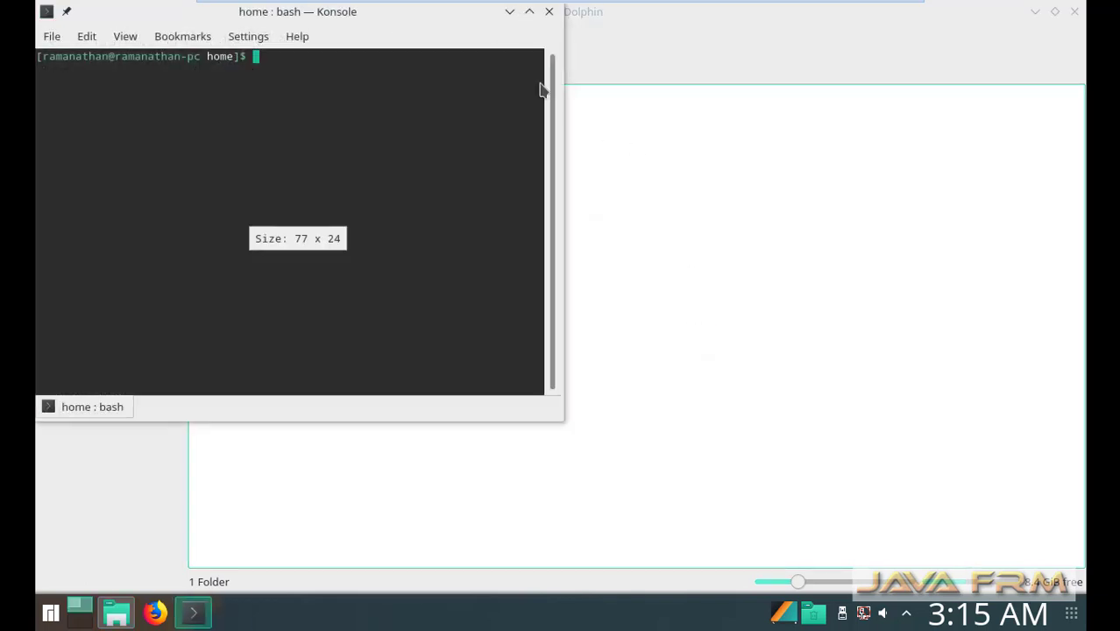
{"action": "left_click", "coordinate": [529, 11]}
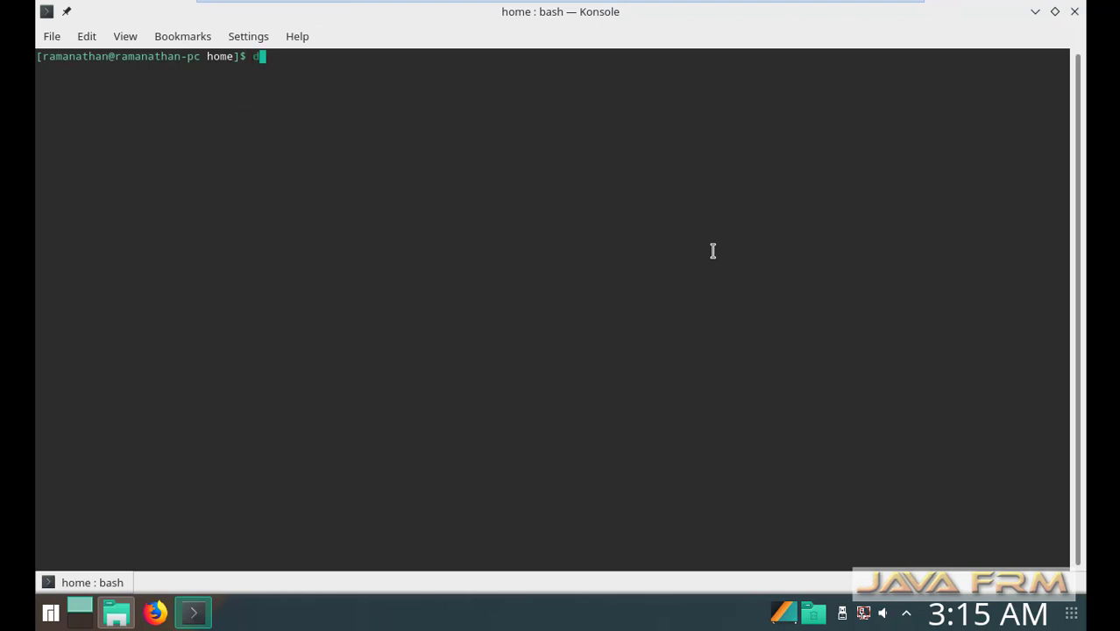
- Check the disk usage with df -kh and query the memory usage with free -m
{"action": "type", "text": "df -kh"}
{"action": "key", "text": "Return"}
{"action": "key", "text": "Return"}
{"action": "key", "text": "Return"}
{"action": "type", "text": "free"}
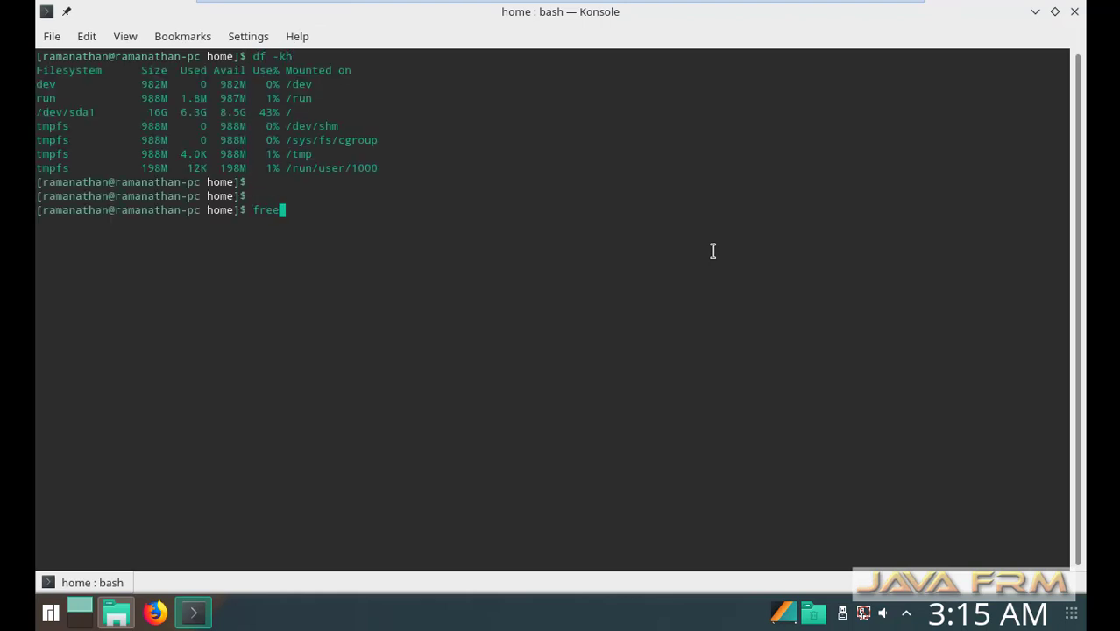
{"action": "type", "text": " -m"}
{"action": "key", "text": "Return"}
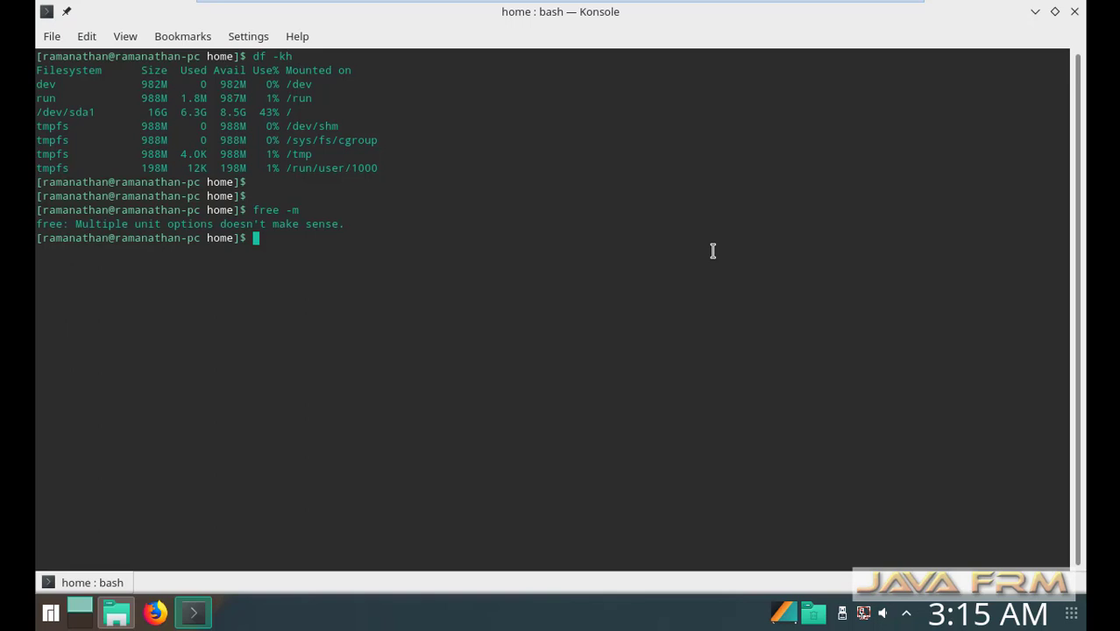
- Display the kernel and system information with uname -a and close the terminal
{"action": "type", "text": "uname -a"}
{"action": "key", "text": "Return"}
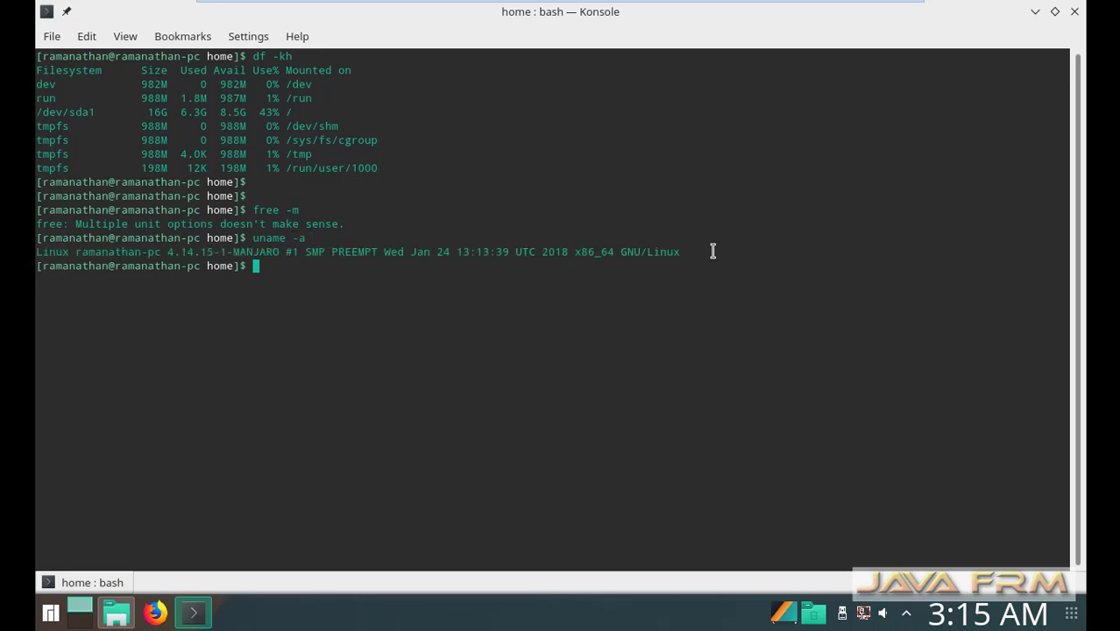
{"action": "left_click", "coordinate": [1076, 14]}
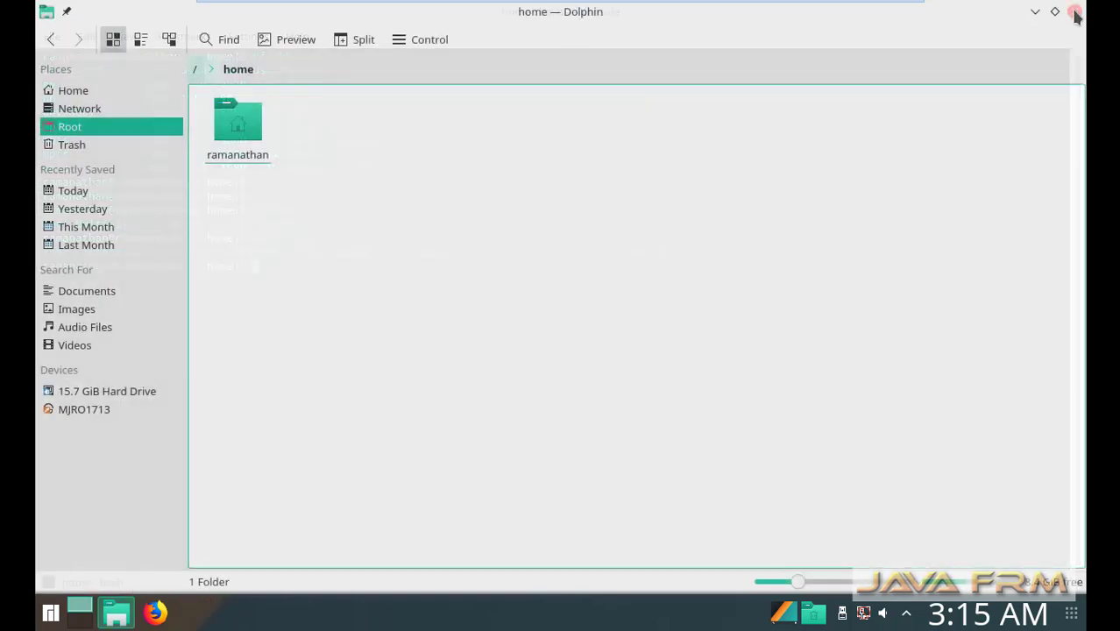